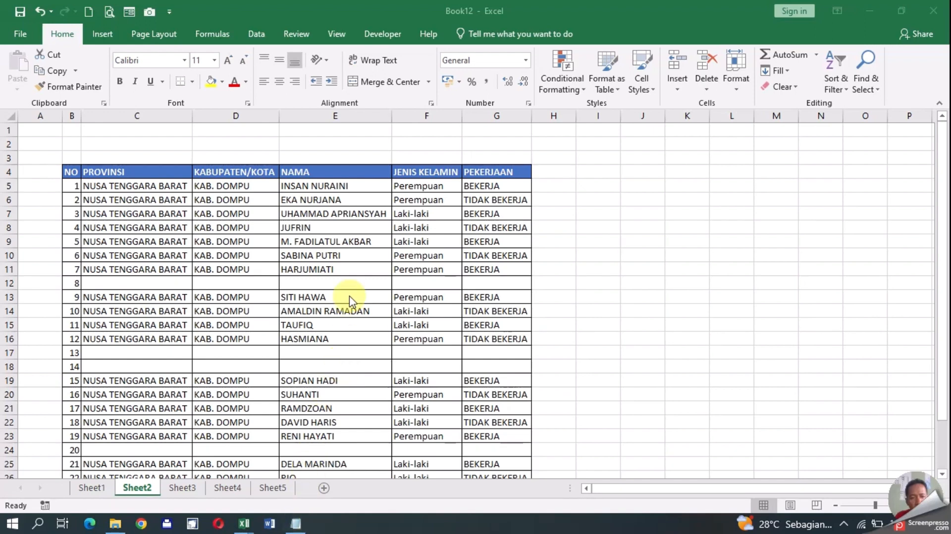
# Switch to Notepad and number the five topic lines from 1. to 5., then return to the workbook
pyautogui.click(295, 524)
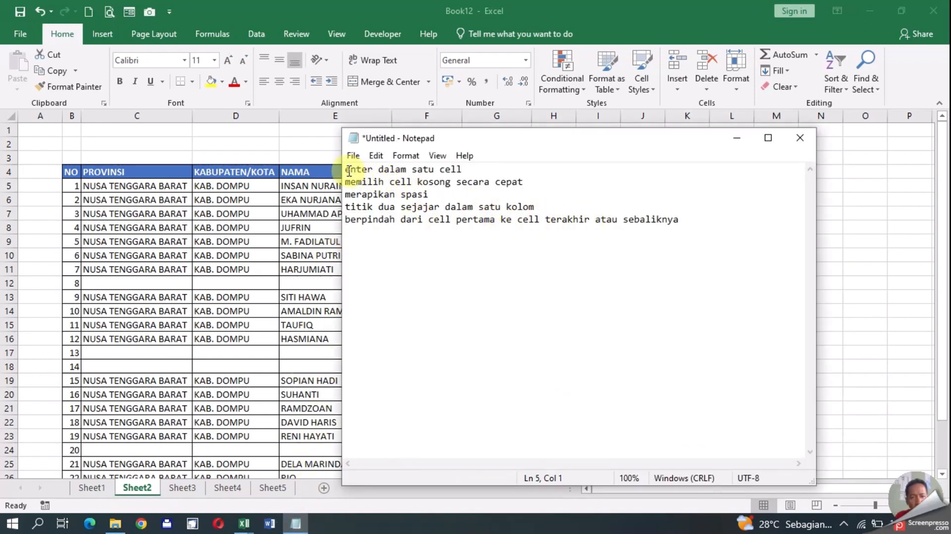
pyautogui.write('1.')
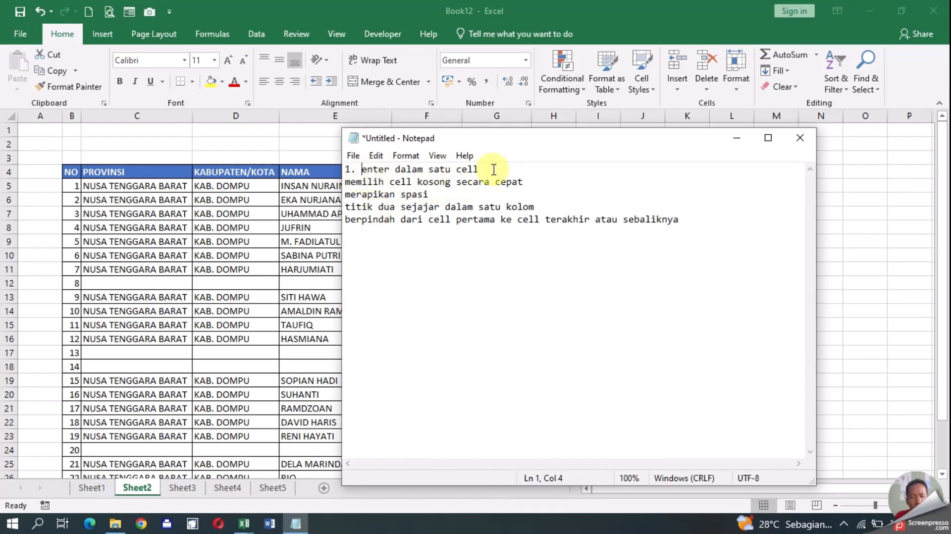
pyautogui.click(344, 182)
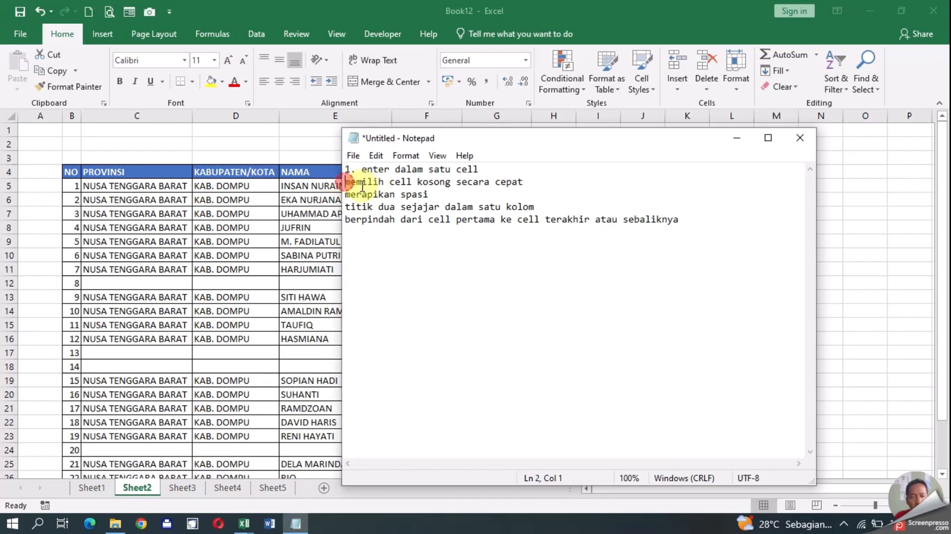
pyautogui.write('2. ')
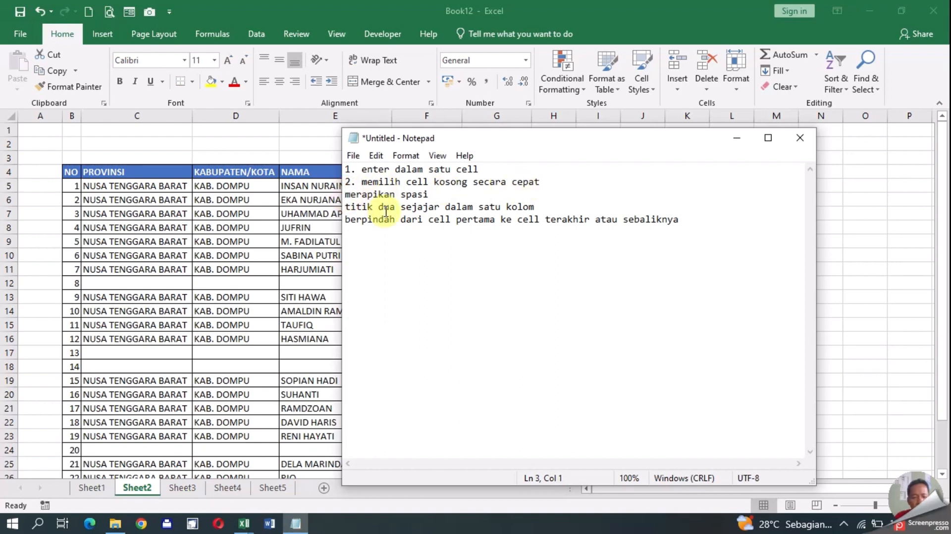
pyautogui.write('3. ')
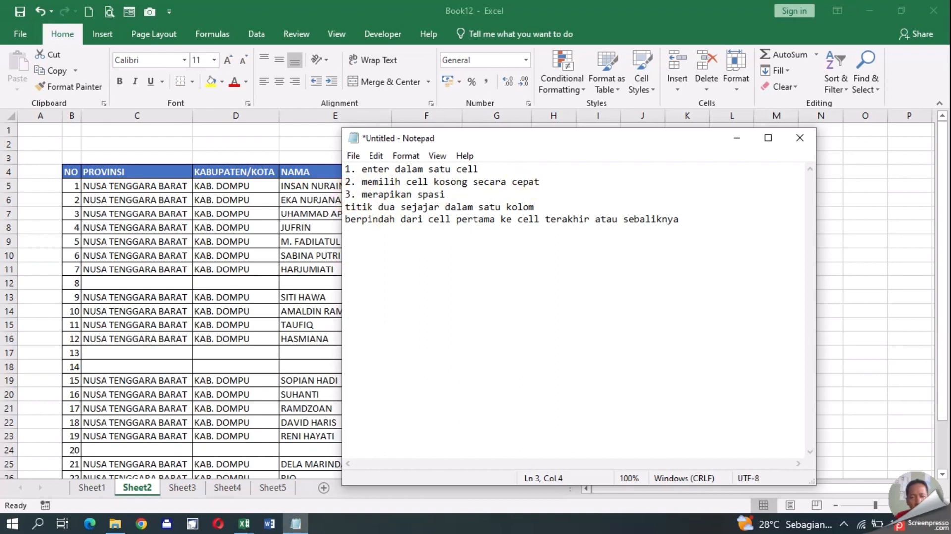
pyautogui.write('4. ')
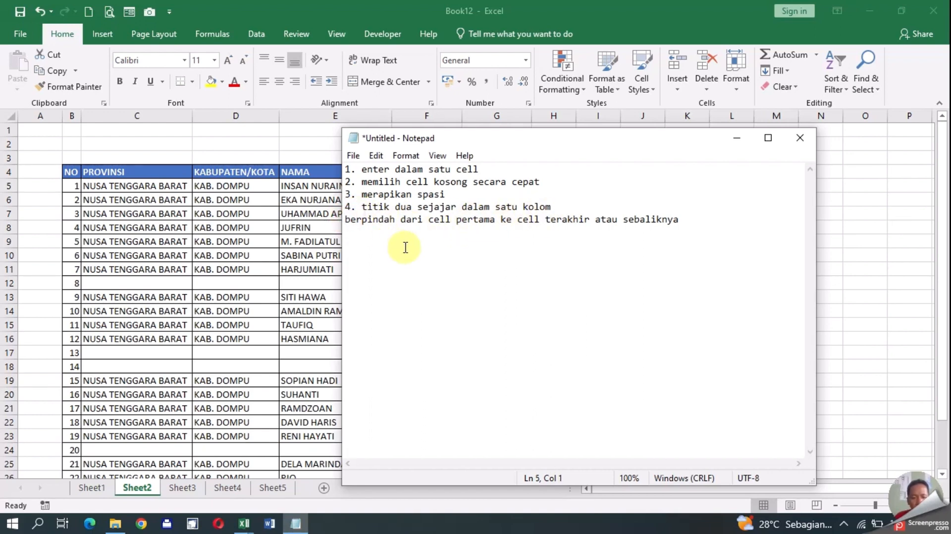
pyautogui.write('5.')
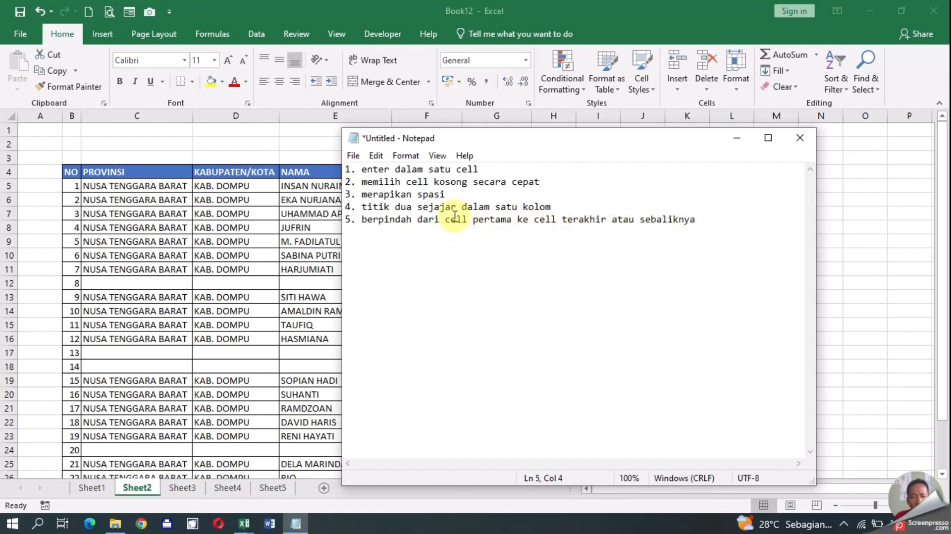
pyautogui.click(738, 139)
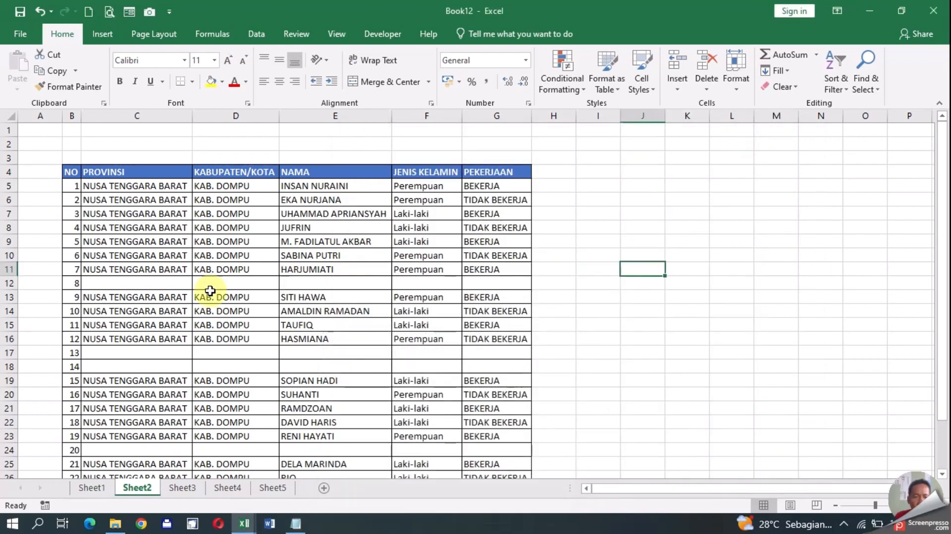
# Open Sheet1 and check the first topic in the Notepad list
pyautogui.click(292, 281)
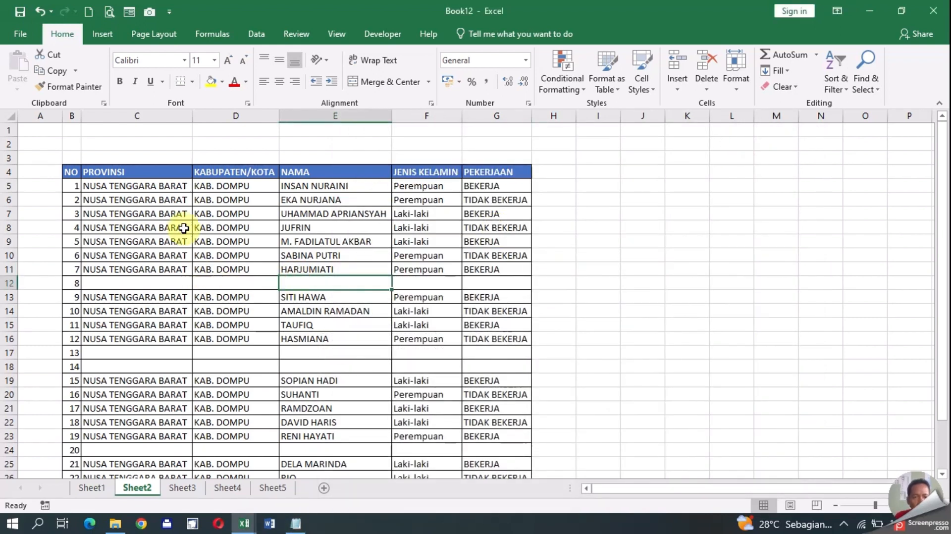
pyautogui.click(599, 242)
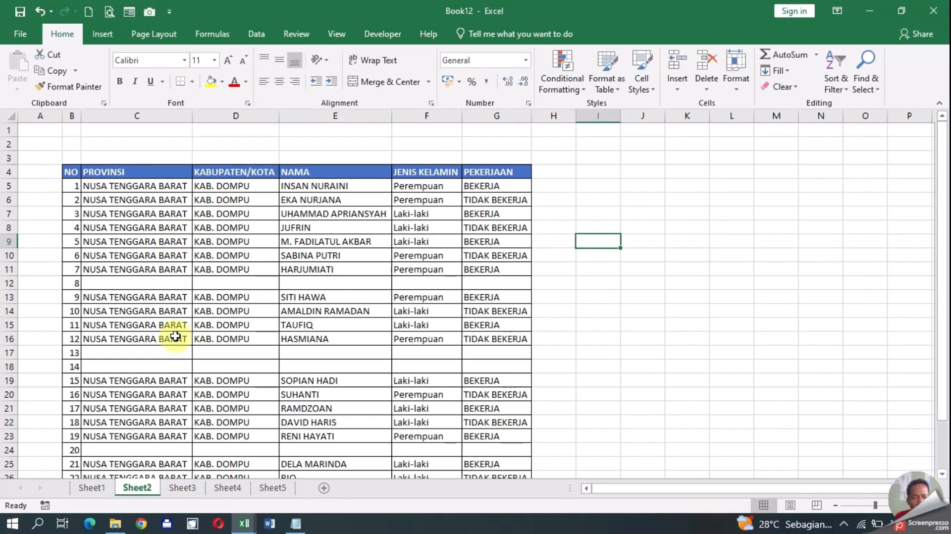
pyautogui.click(92, 489)
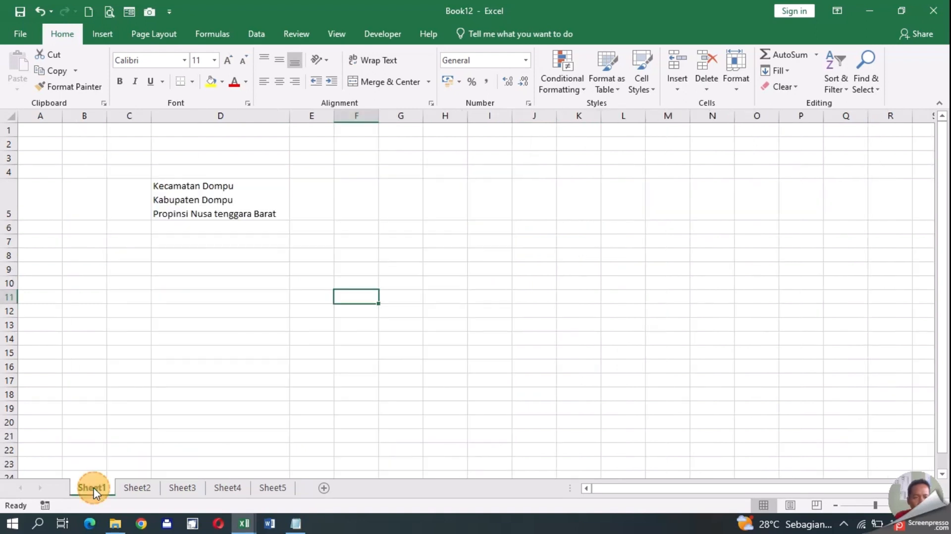
pyautogui.click(298, 525)
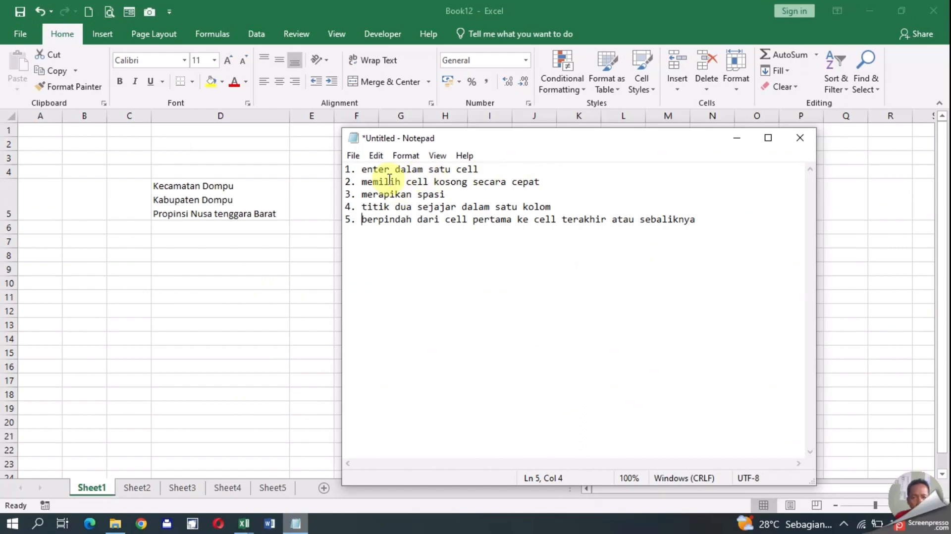
pyautogui.click(735, 143)
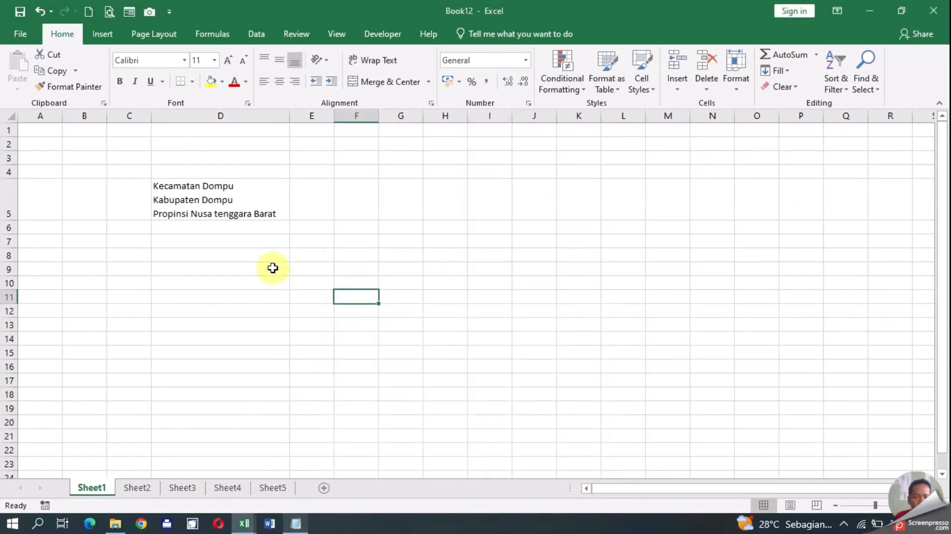
# Enter "Kecamatan Dompu" in cell D7, below the existing three-line example
pyautogui.click(227, 196)
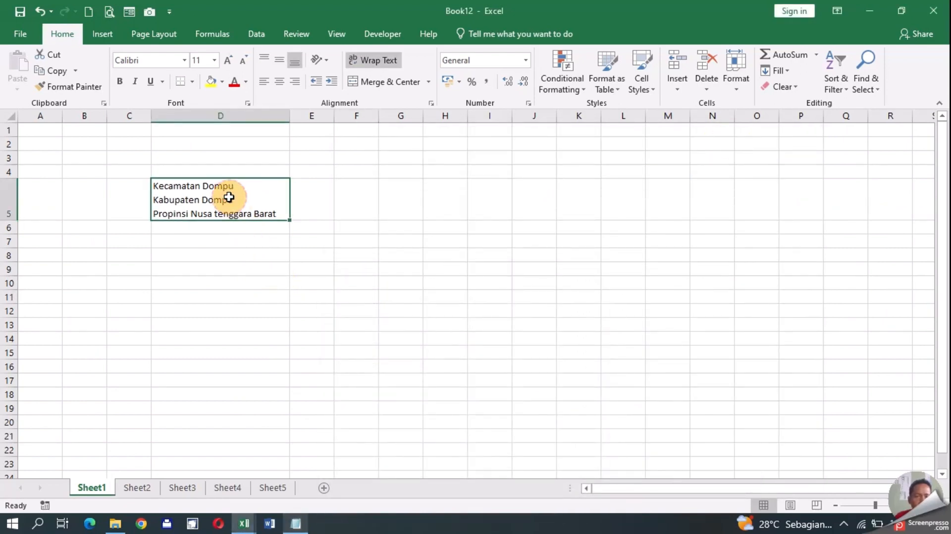
pyautogui.click(195, 239)
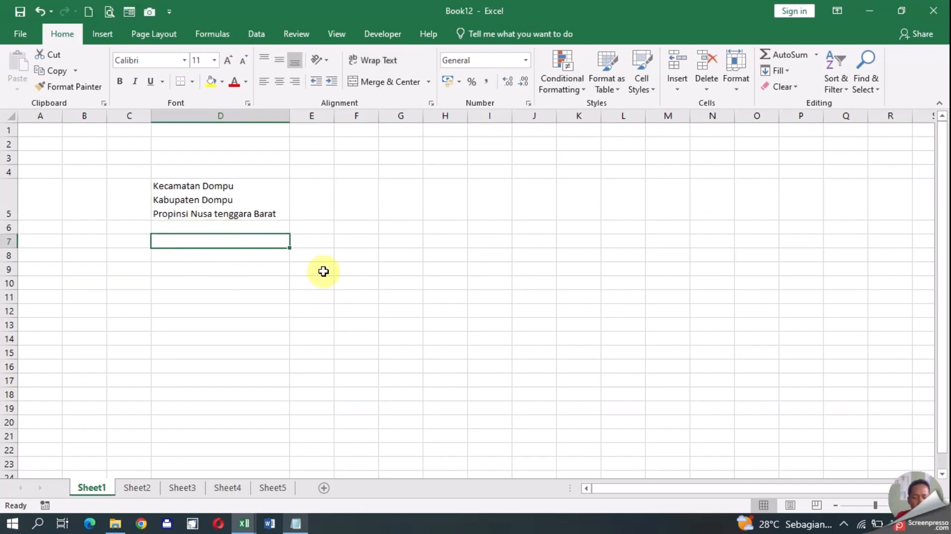
pyautogui.write('k')
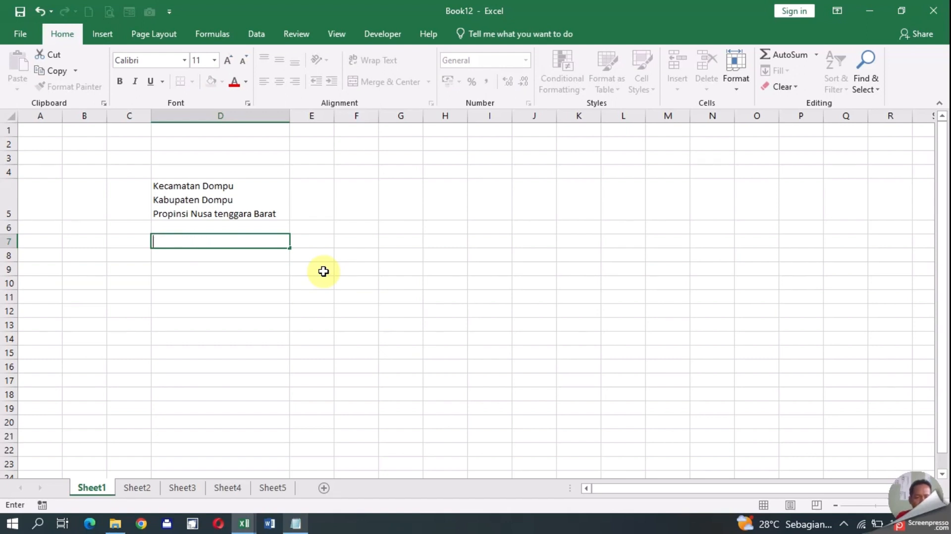
pyautogui.press('capslock')
pyautogui.write('Kecamatan Dompu')
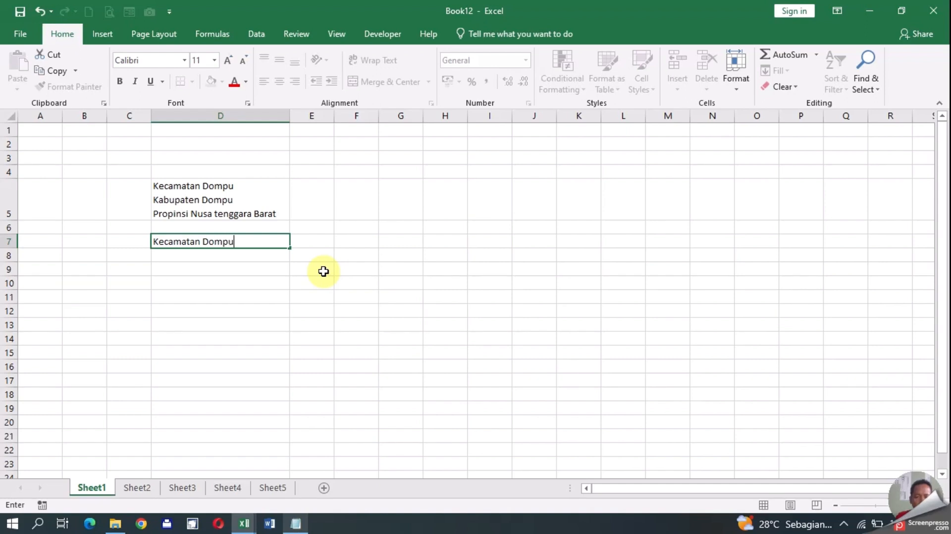
pyautogui.press('Return')
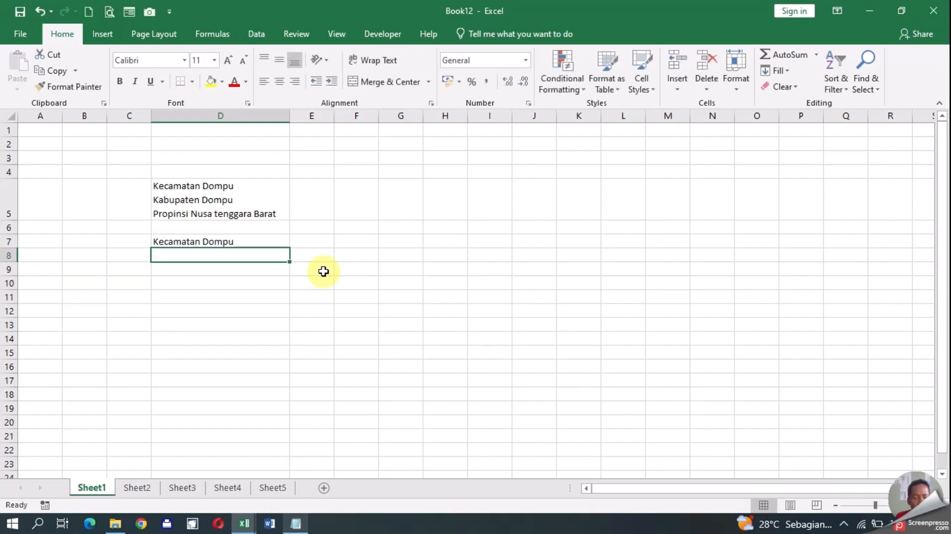
pyautogui.press('Return')
pyautogui.press('Return')
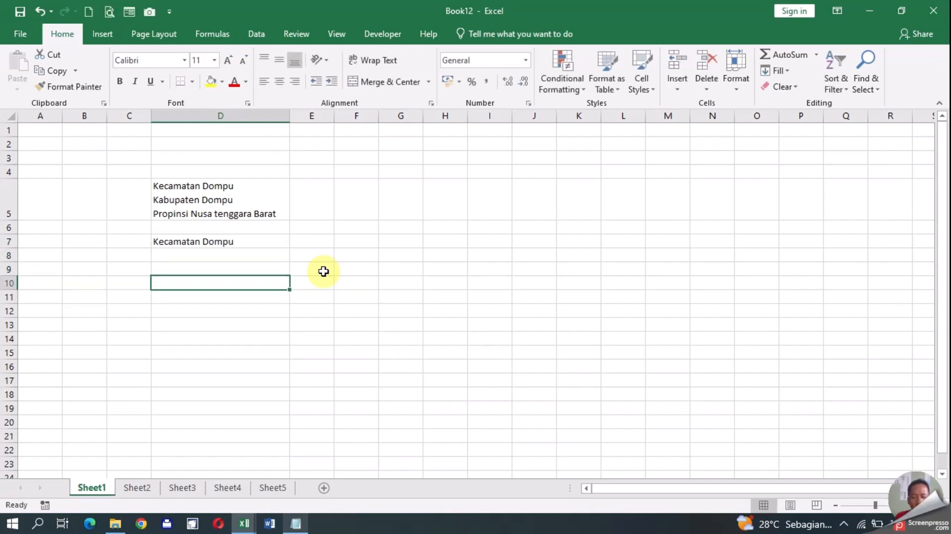
pyautogui.press('Return')
pyautogui.press('Return')
pyautogui.press('Up')
pyautogui.press('Up')
pyautogui.press('Up')
pyautogui.press('Up')
pyautogui.press('Up')
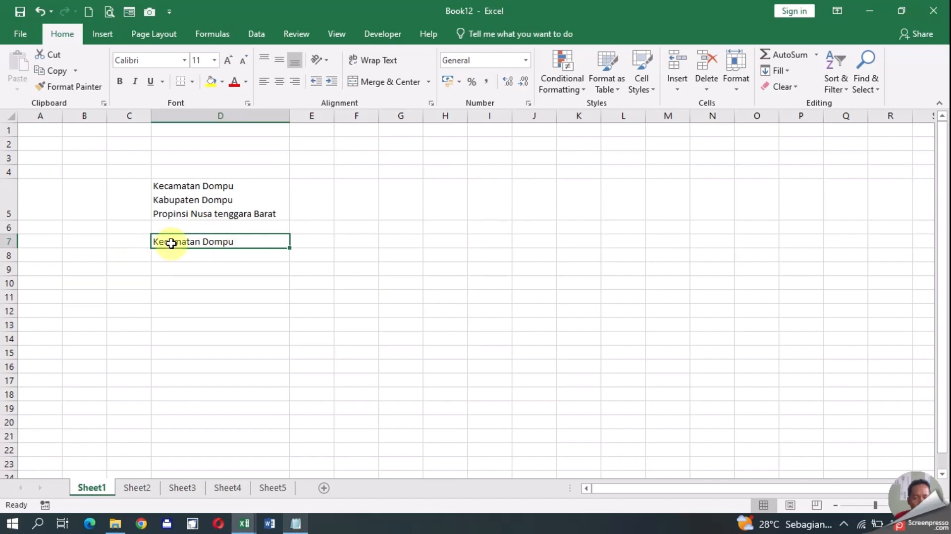
pyautogui.click(252, 256)
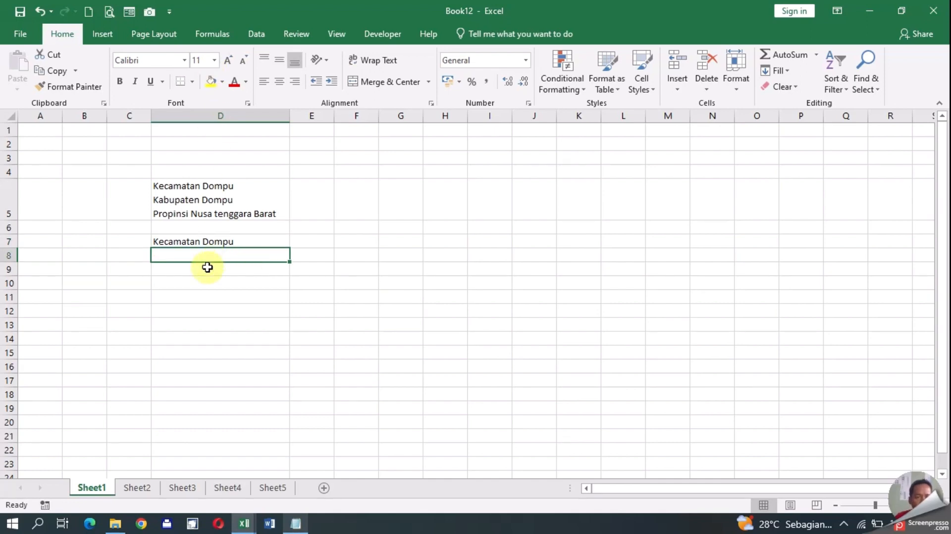
# Add "Kabupaten Dompu" and "Propinsi Nusa Tenggara Barat" as separate lines inside cell D7 using in-cell line breaks
pyautogui.click(237, 244)
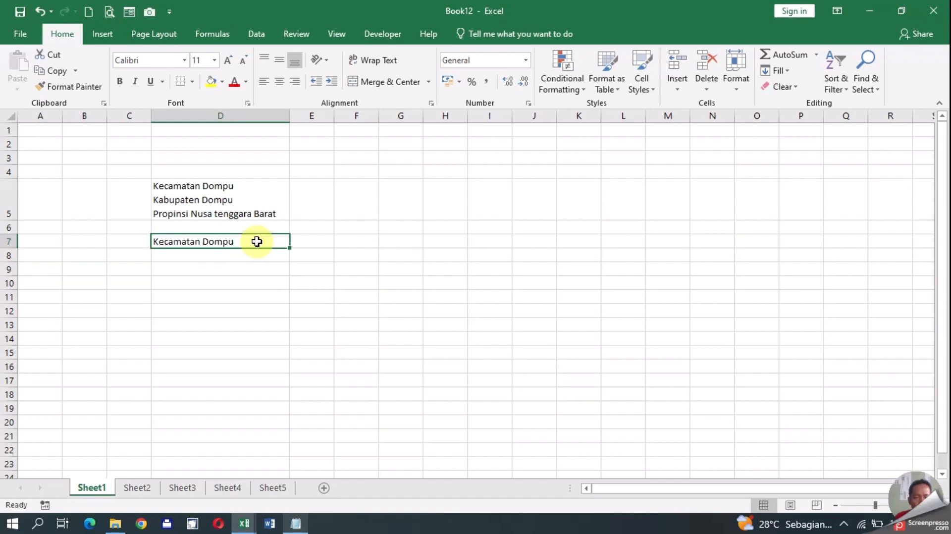
pyautogui.doubleClick(255, 241)
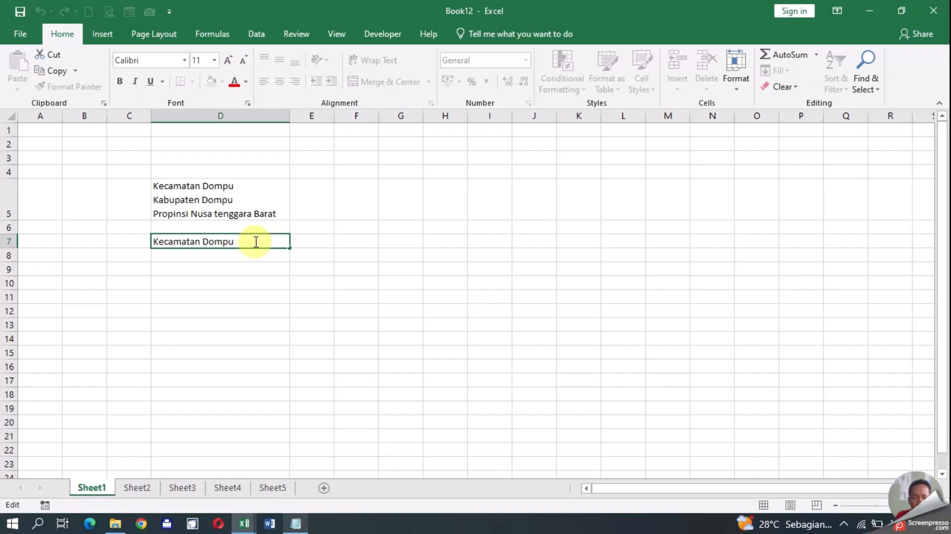
pyautogui.hotkey('alt', 'Return')
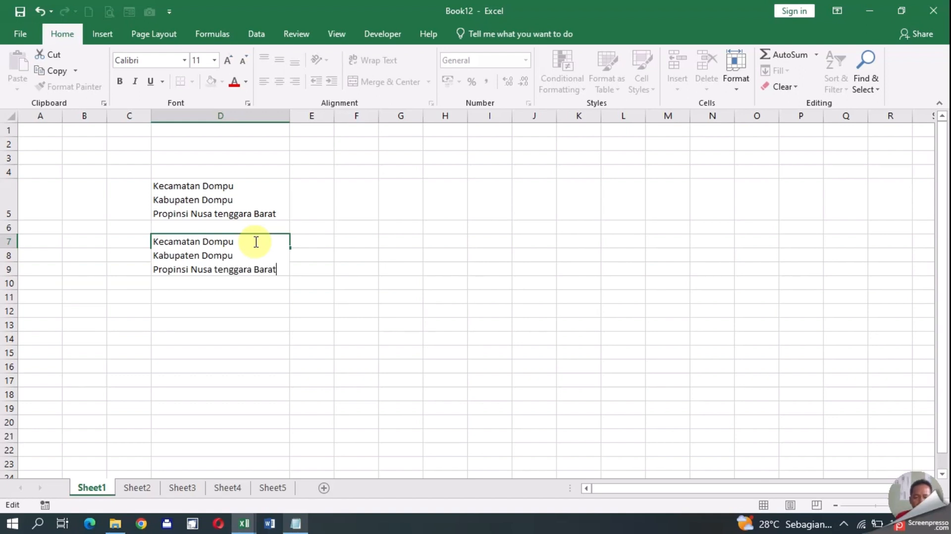
pyautogui.click(215, 269)
pyautogui.press('BackSpace')
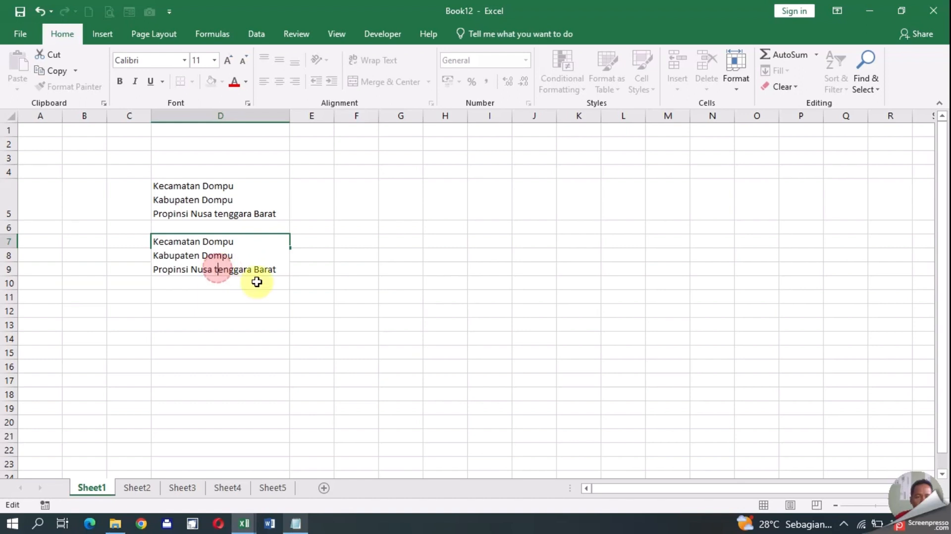
pyautogui.write('T')
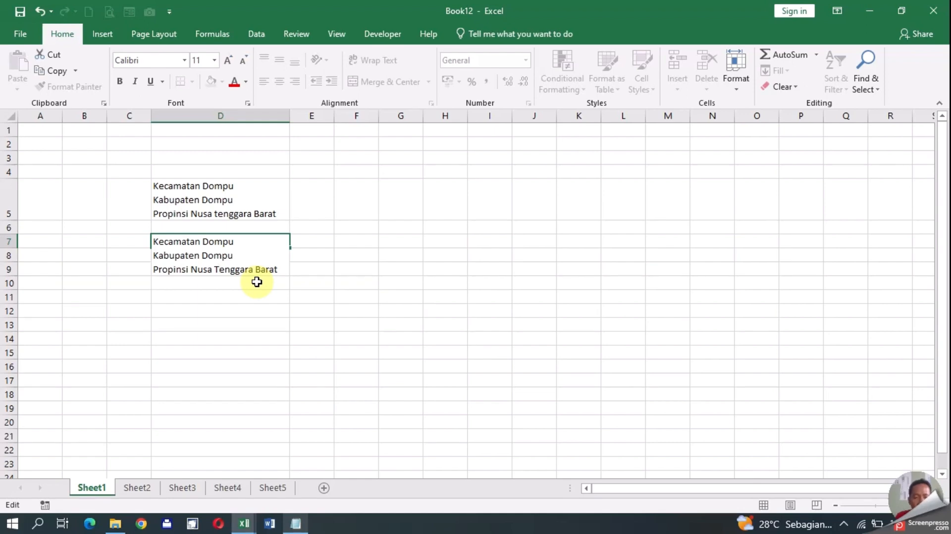
pyautogui.press('Return')
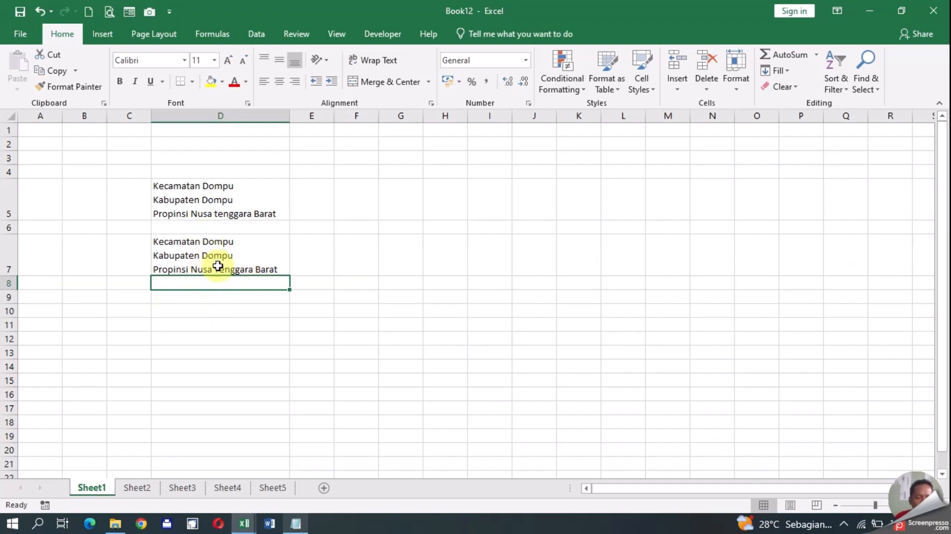
pyautogui.click(246, 252)
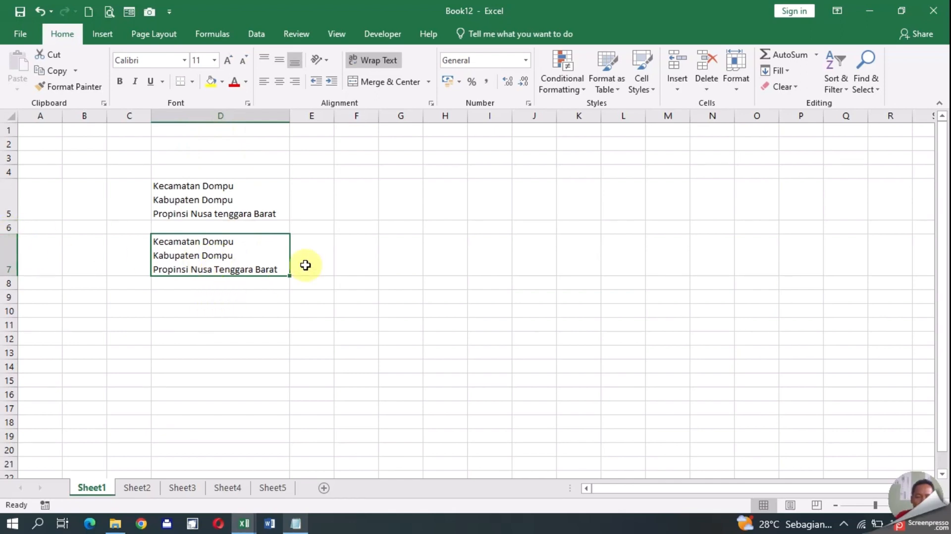
pyautogui.press('Down')
pyautogui.press('Down')
pyautogui.press('Down')
pyautogui.press('Down')
pyautogui.press('Down')
pyautogui.press('Down')
pyautogui.press('Down')
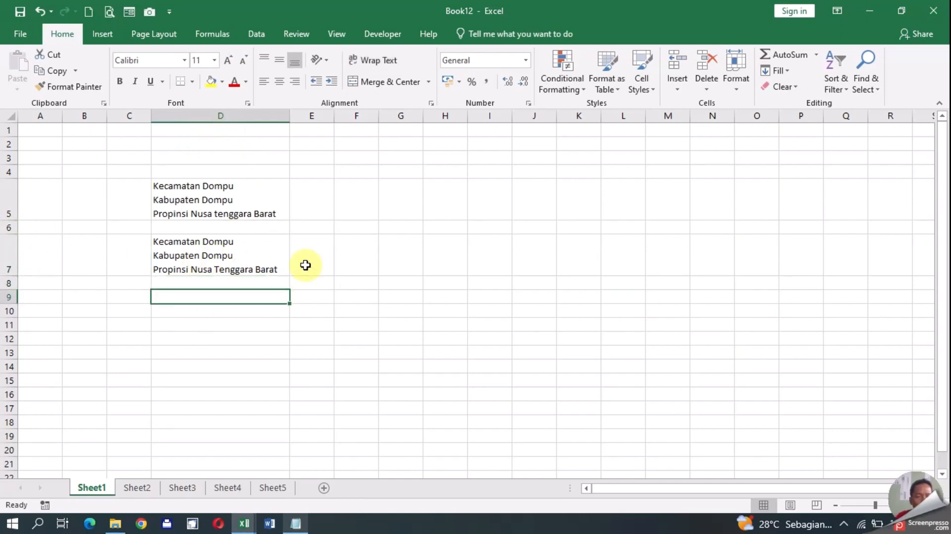
pyautogui.press('Down')
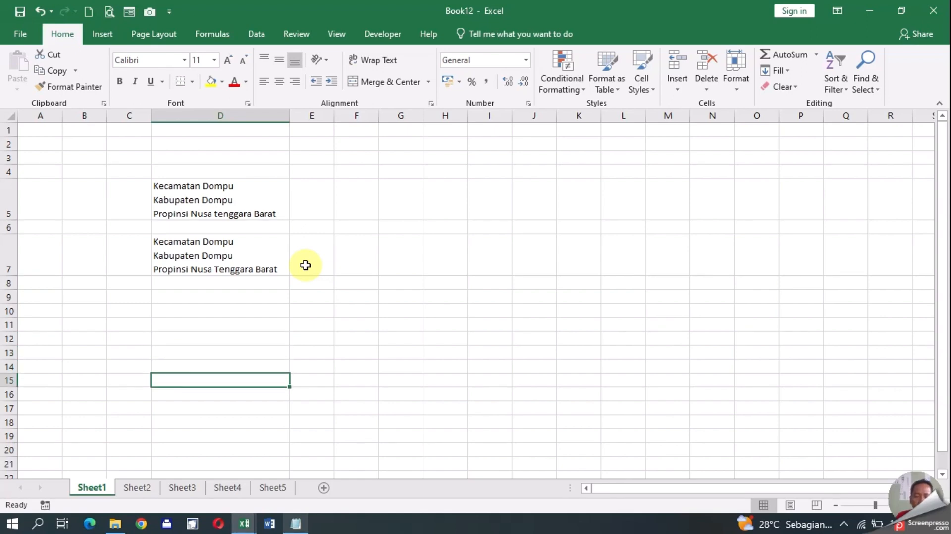
pyautogui.press('Up')
pyautogui.press('Up')
pyautogui.press('Up')
pyautogui.press('Up')
pyautogui.press('Up')
pyautogui.press('Up')
pyautogui.press('Up')
pyautogui.press('Down')
pyautogui.press('Down')
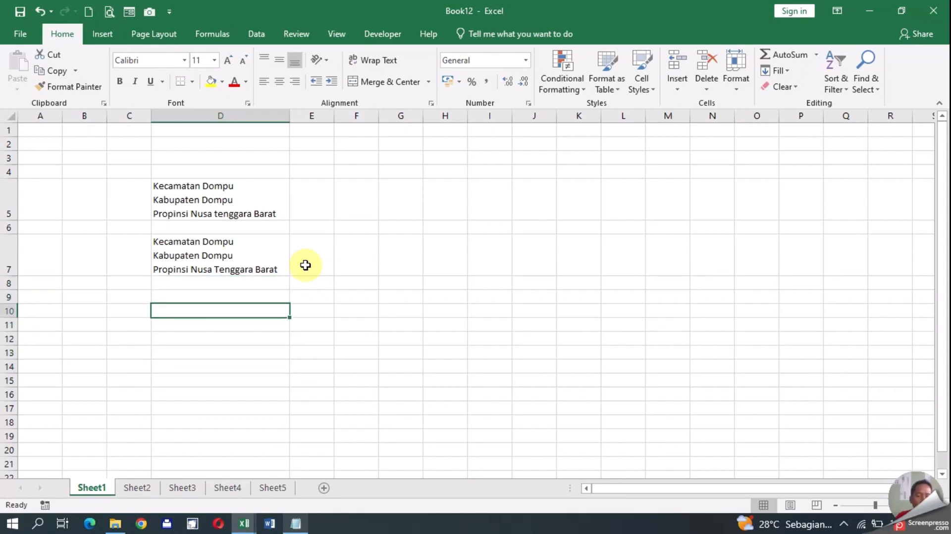
pyautogui.press('Up')
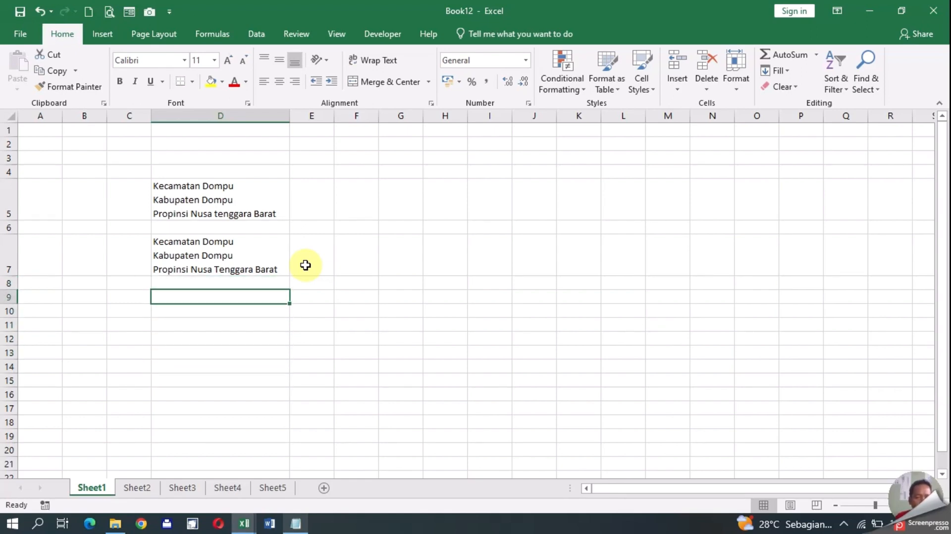
# Check the second topic in the Notepad list and switch to Sheet2 of the workbook
pyautogui.click(255, 193)
pyautogui.click(296, 523)
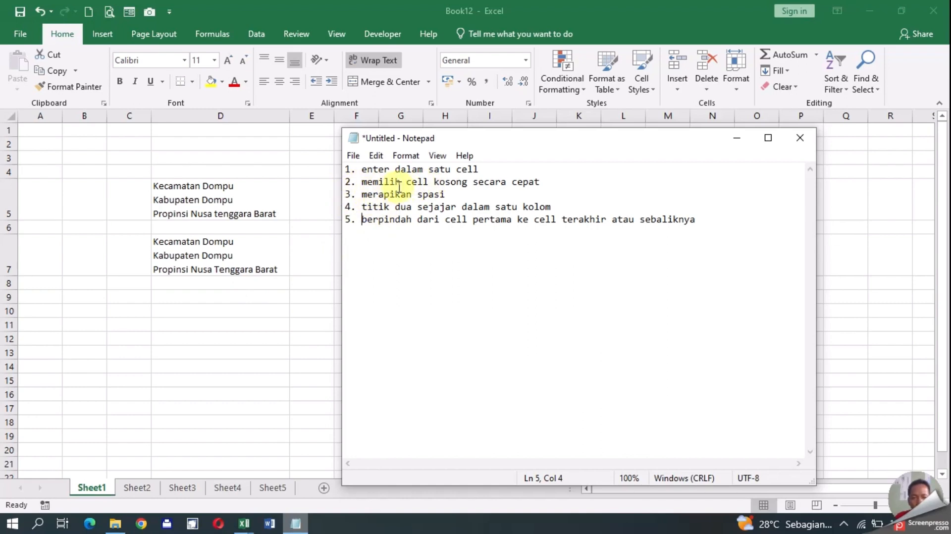
pyautogui.click(148, 491)
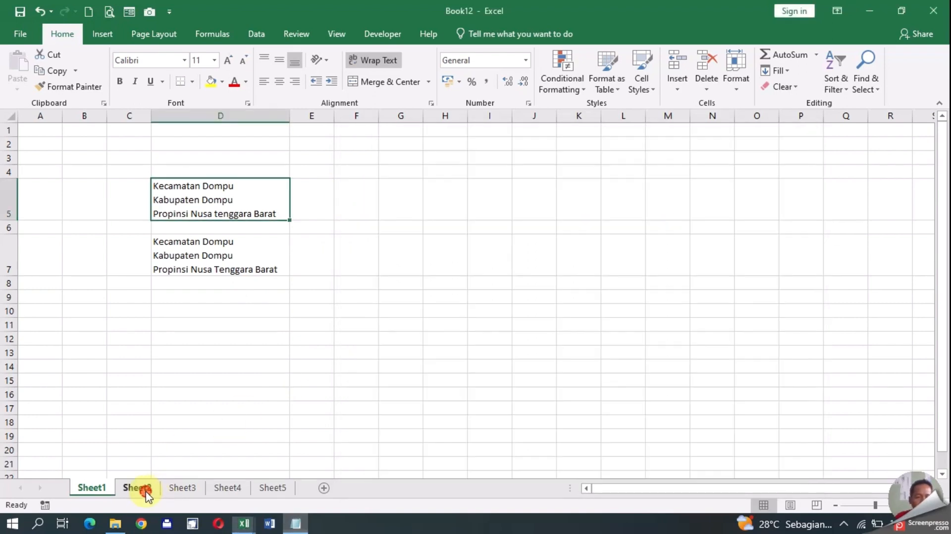
pyautogui.click(128, 492)
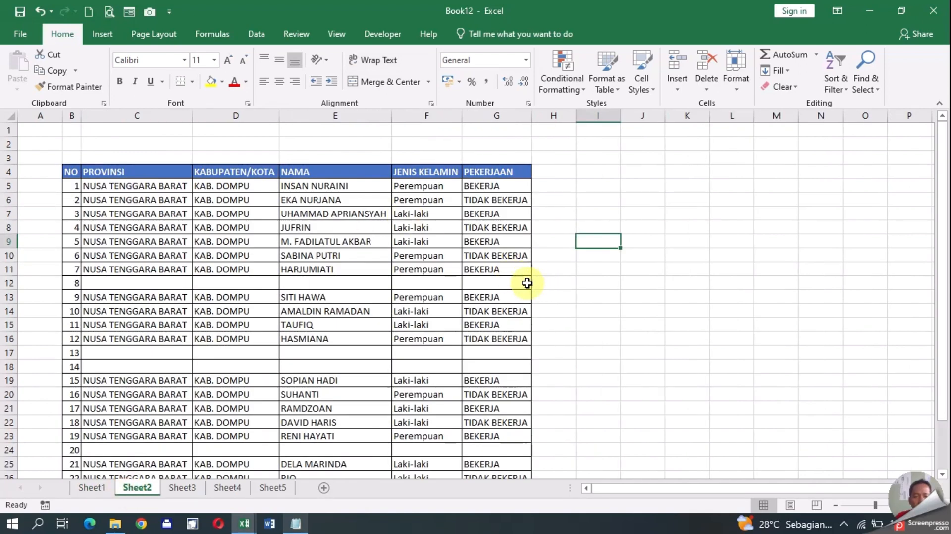
# Examine the scattered blank rows in the Sheet2 table, highlighting rows 12, 17–18, 24 and 27 individually
pyautogui.scroll(-1, 520, 280)
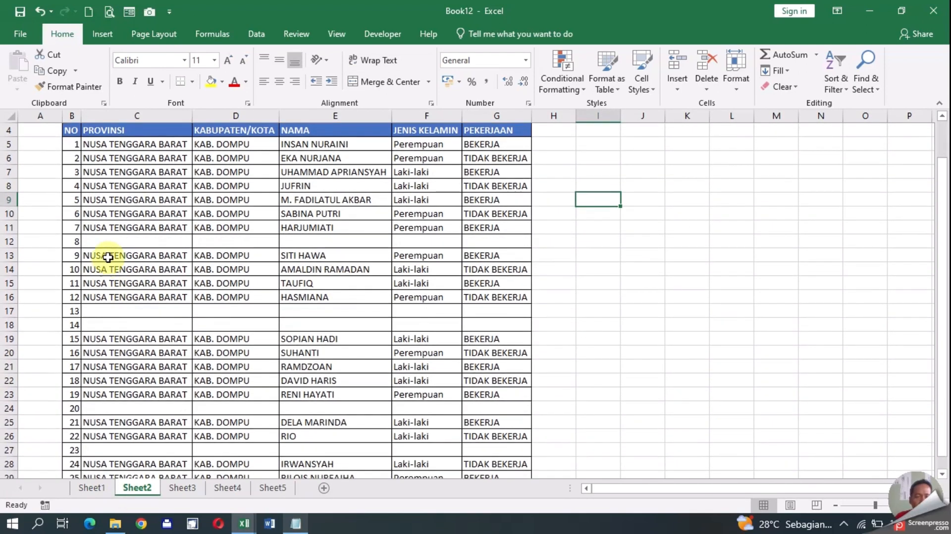
pyautogui.click(10, 242)
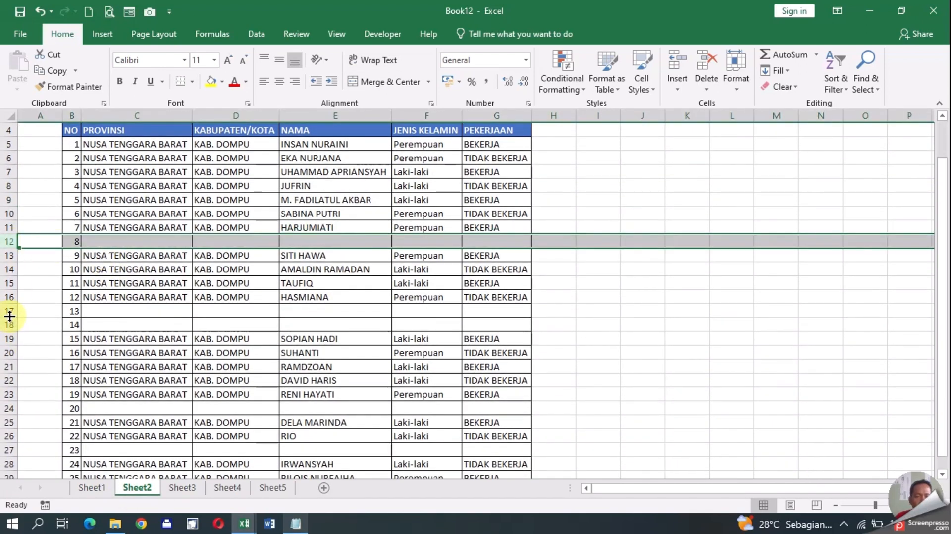
pyautogui.moveTo(6, 311); pyautogui.dragTo(10, 325)
pyautogui.scroll(-2, 60, 327)
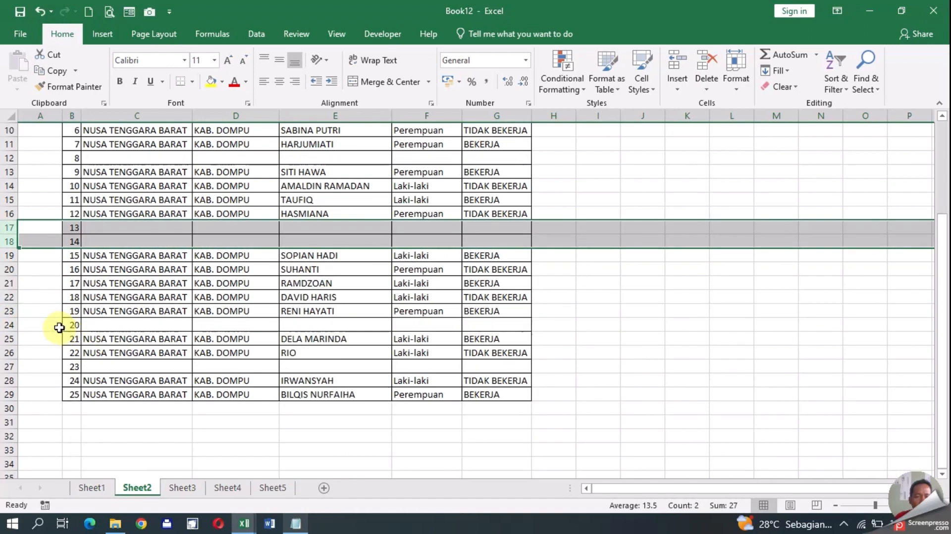
pyautogui.click(5, 324)
pyautogui.click(9, 366)
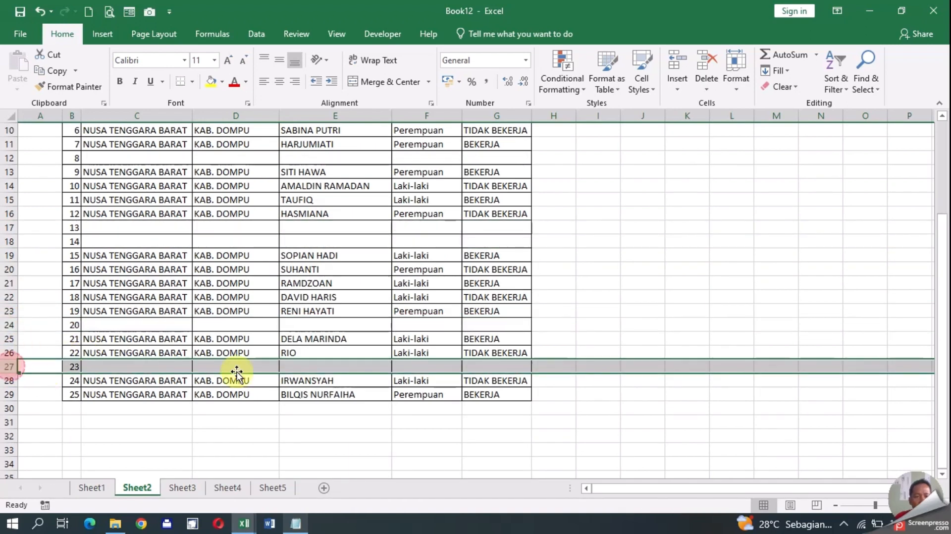
pyautogui.scroll(3, 469, 372)
pyautogui.scroll(-2, 420, 335)
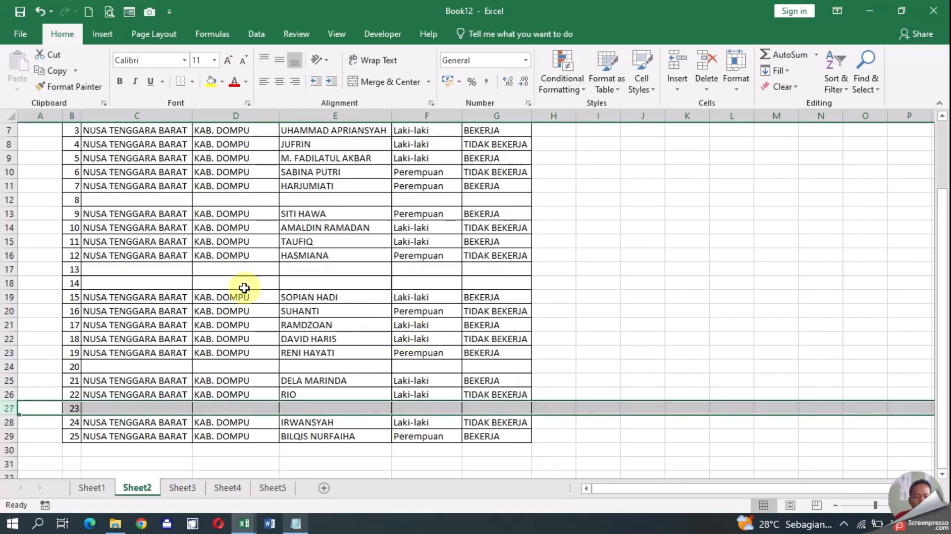
pyautogui.scroll(1, 249, 298)
pyautogui.scroll(1, 249, 298)
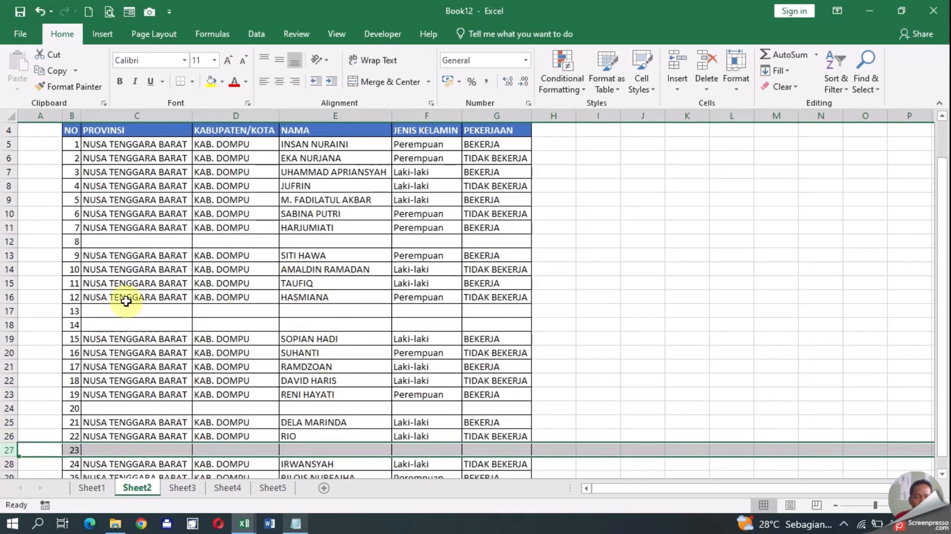
pyautogui.click(608, 327)
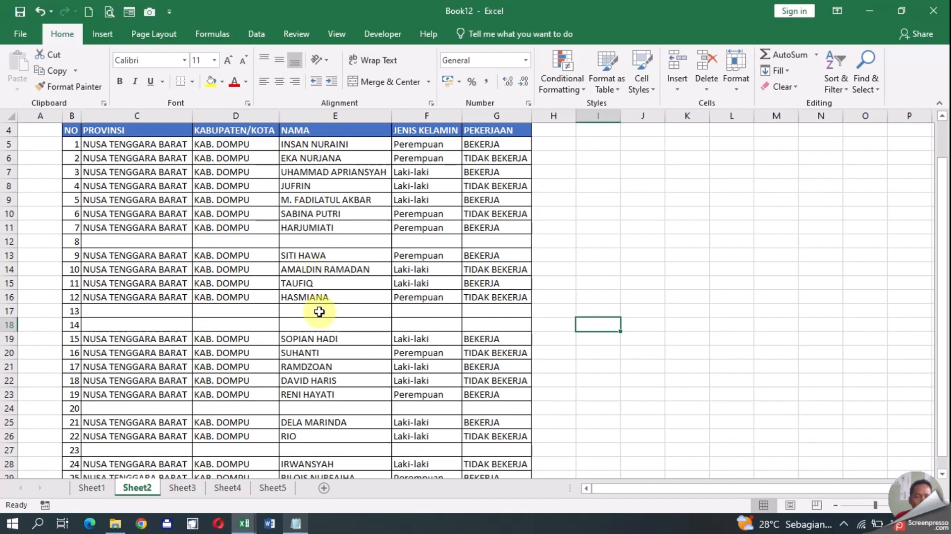
# Delete the blank table rows numbered 8, 13, 14 and 20 in the NO column manually, one group at a time
pyautogui.click(10, 242)
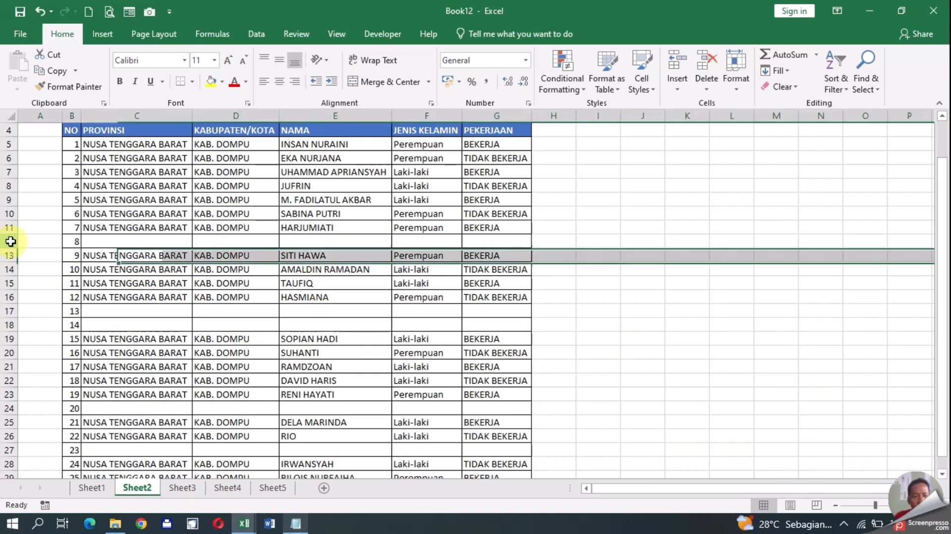
pyautogui.rightClick(10, 241)
pyautogui.click(46, 356)
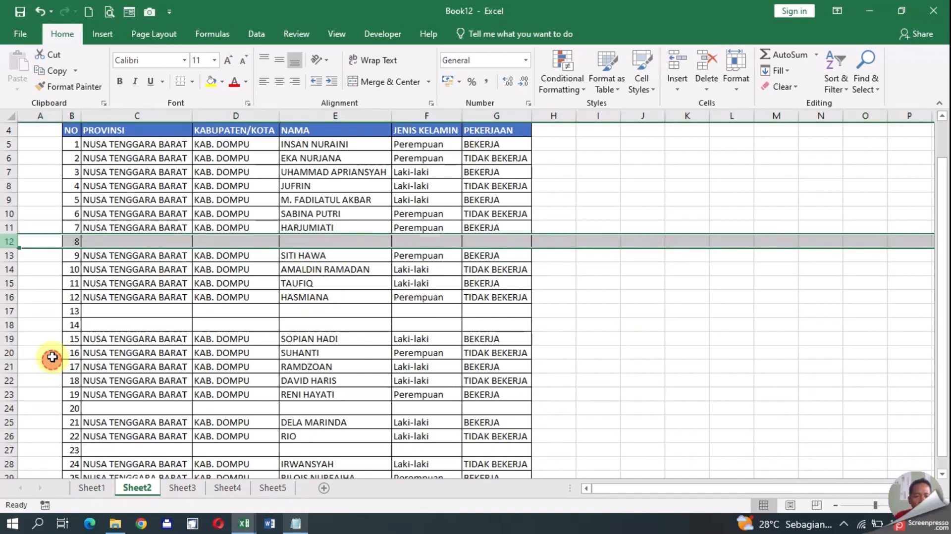
pyautogui.moveTo(6, 299); pyautogui.dragTo(8, 311)
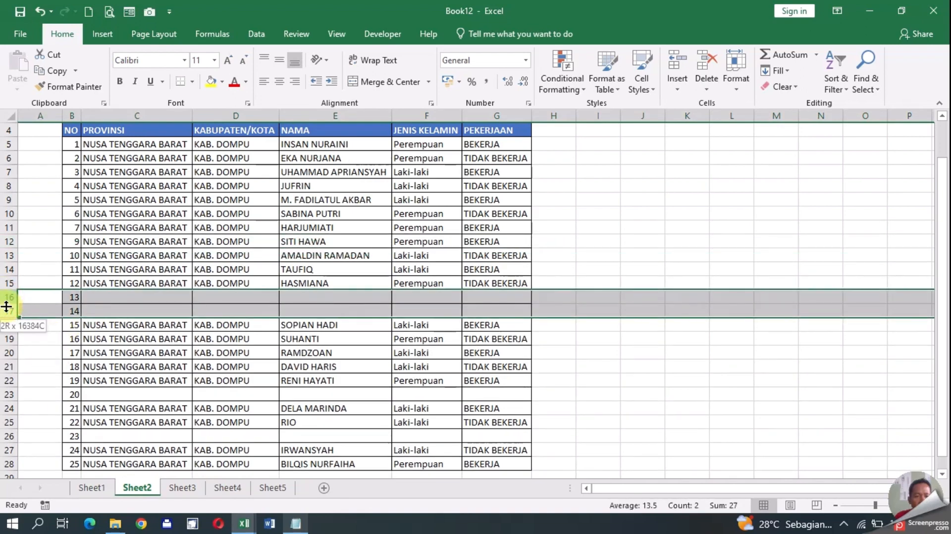
pyautogui.rightClick(28, 307)
pyautogui.click(89, 216)
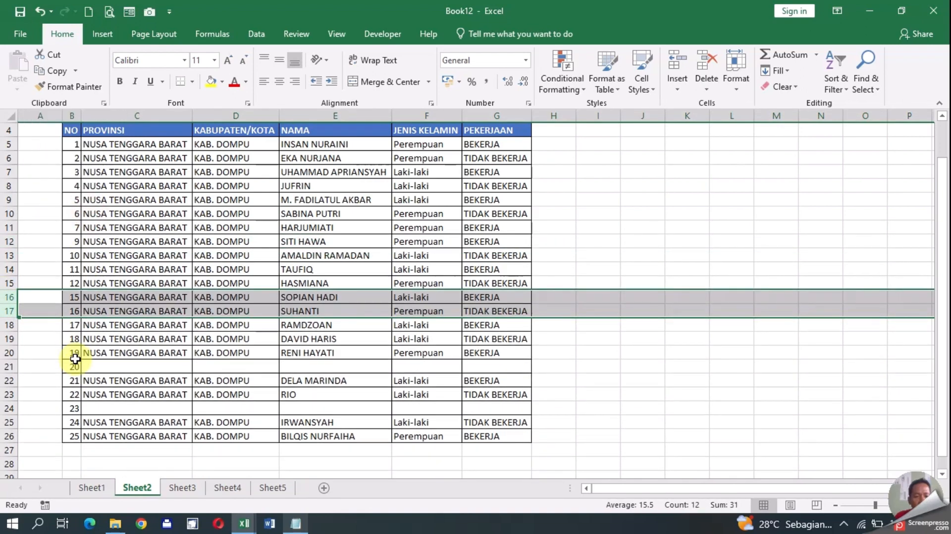
pyautogui.scroll(-3, 69, 352)
pyautogui.click(6, 243)
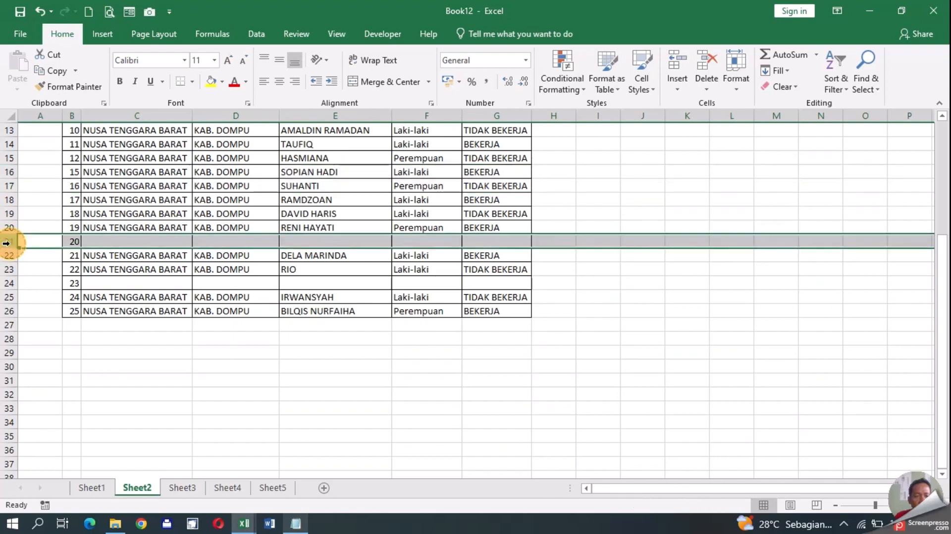
pyautogui.rightClick(7, 244)
pyautogui.click(46, 361)
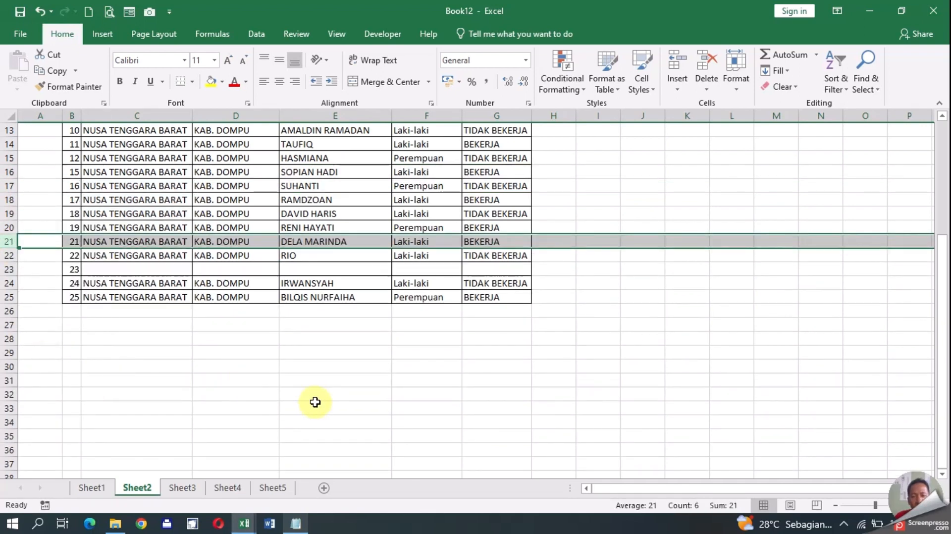
# Undo the three manual row deletions in the Sheet2 table
pyautogui.scroll(4, 314, 401)
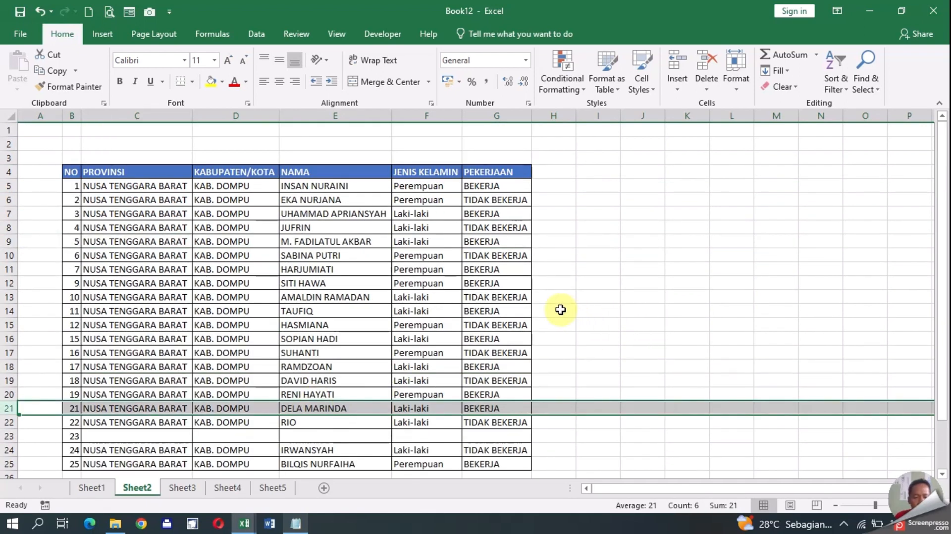
pyautogui.hotkey('ctrl', 'z')
pyautogui.hotkey('ctrl', 'z')
pyautogui.hotkey('ctrl', 'z')
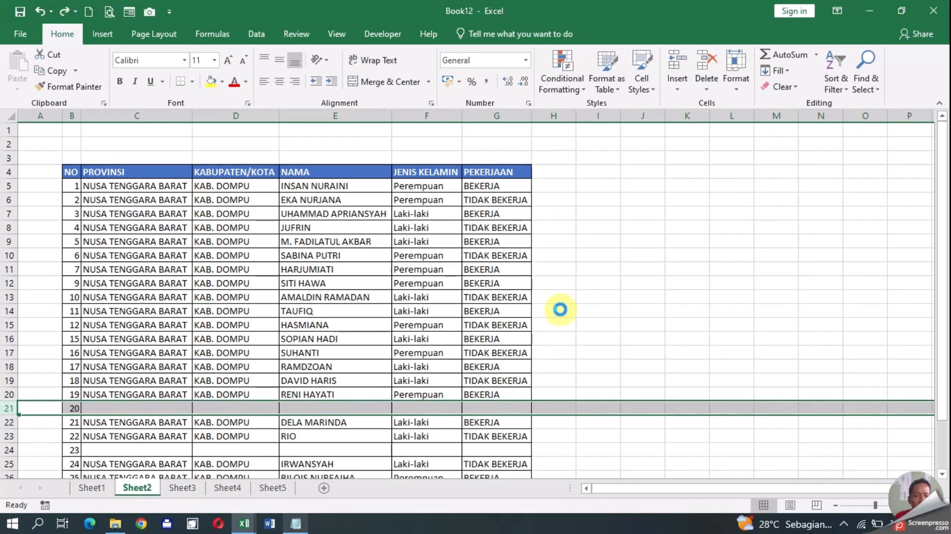
pyautogui.click(599, 338)
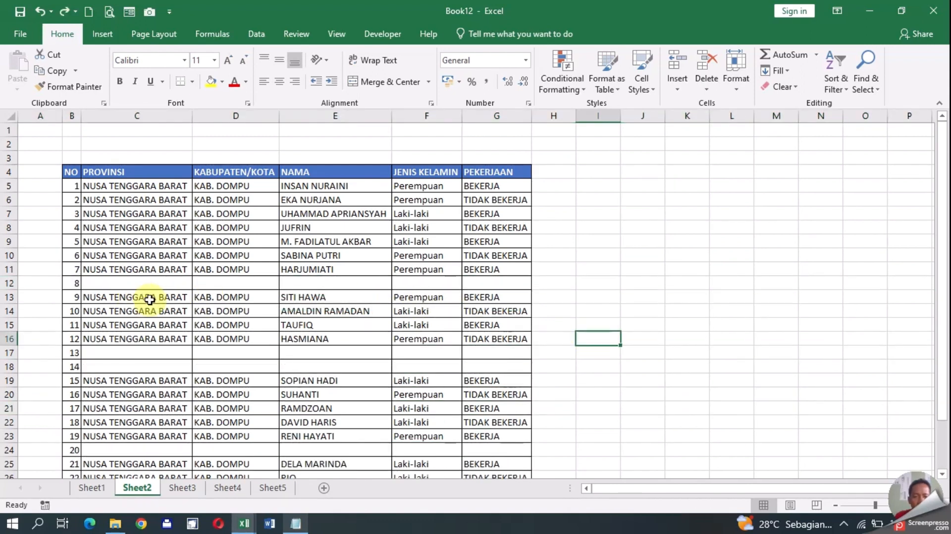
# Select all blank cells on Sheet2 at once using Go To Special with the Blanks option
pyautogui.scroll(-2, 276, 307)
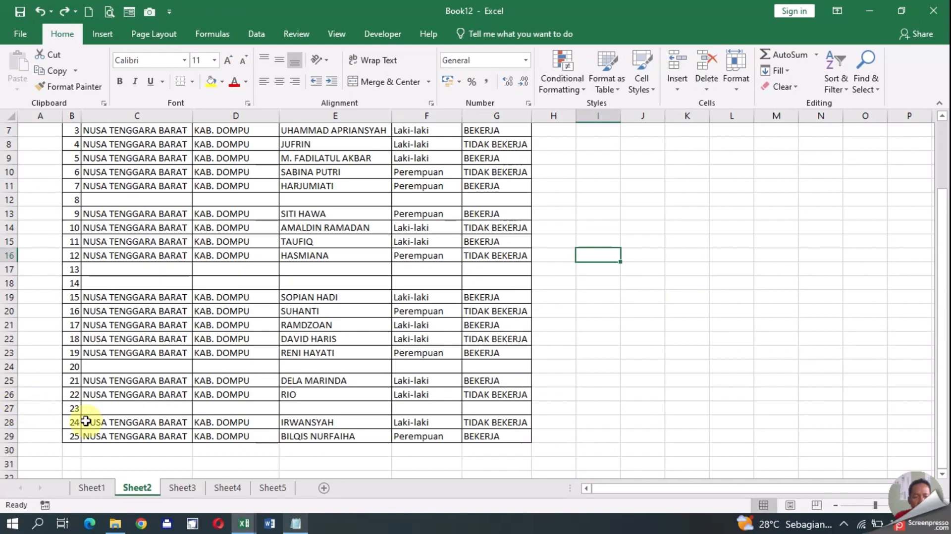
pyautogui.scroll(1, 160, 361)
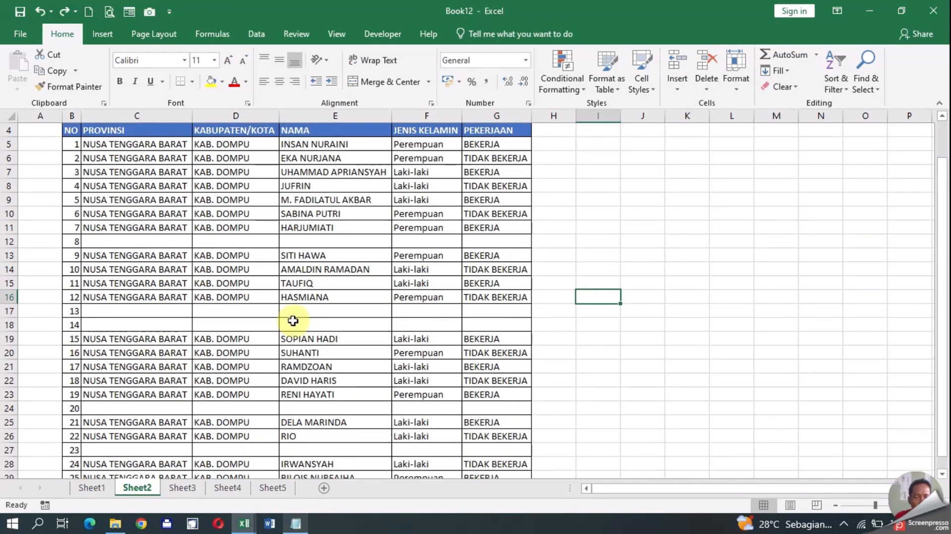
pyautogui.click(588, 242)
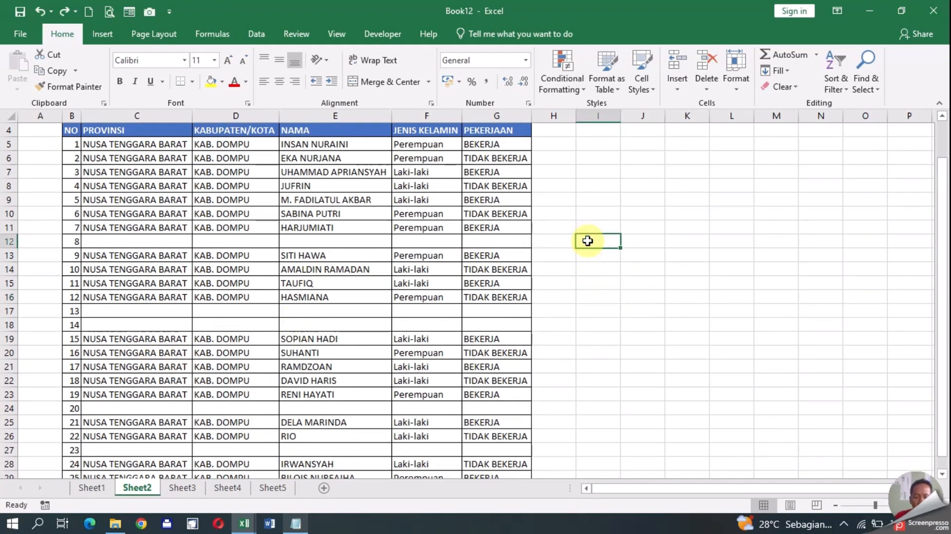
pyautogui.hotkey('ctrl', 'g')
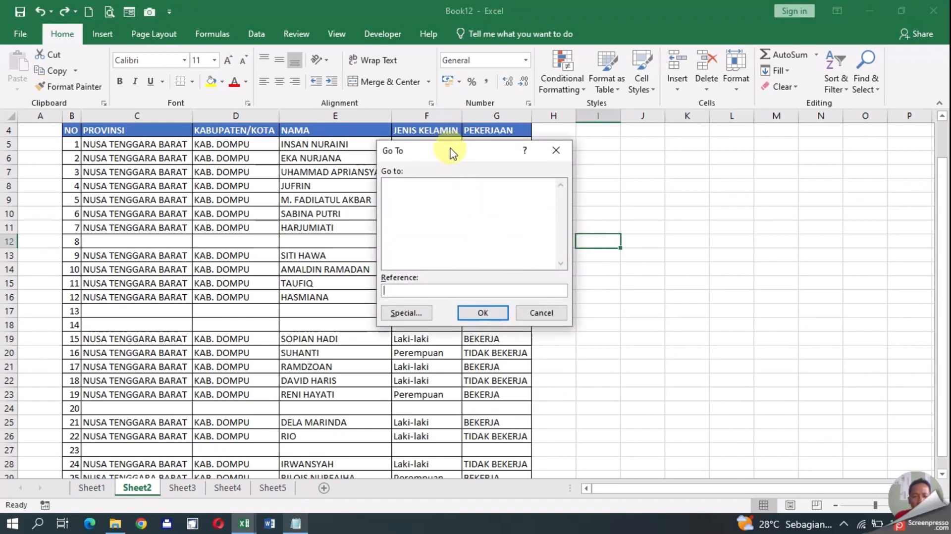
pyautogui.moveTo(451, 154); pyautogui.dragTo(655, 165)
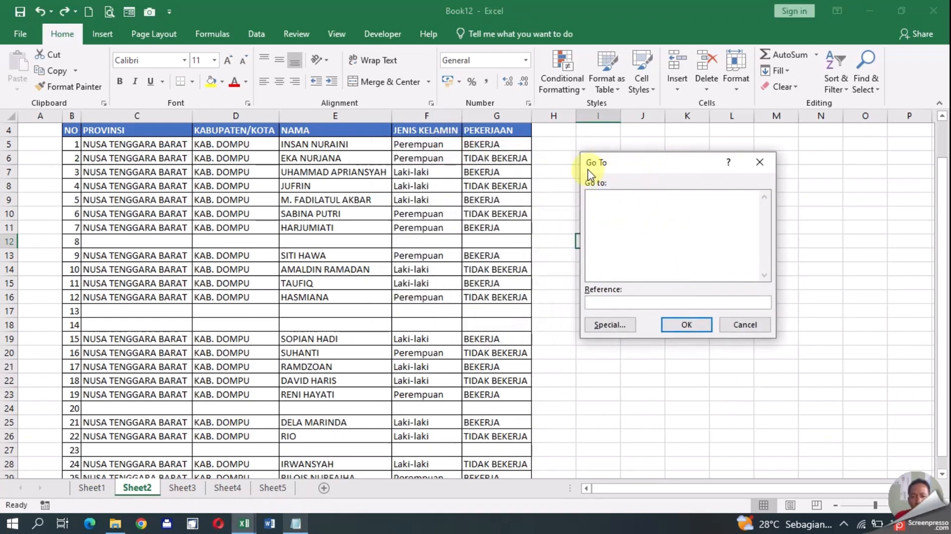
pyautogui.click(610, 327)
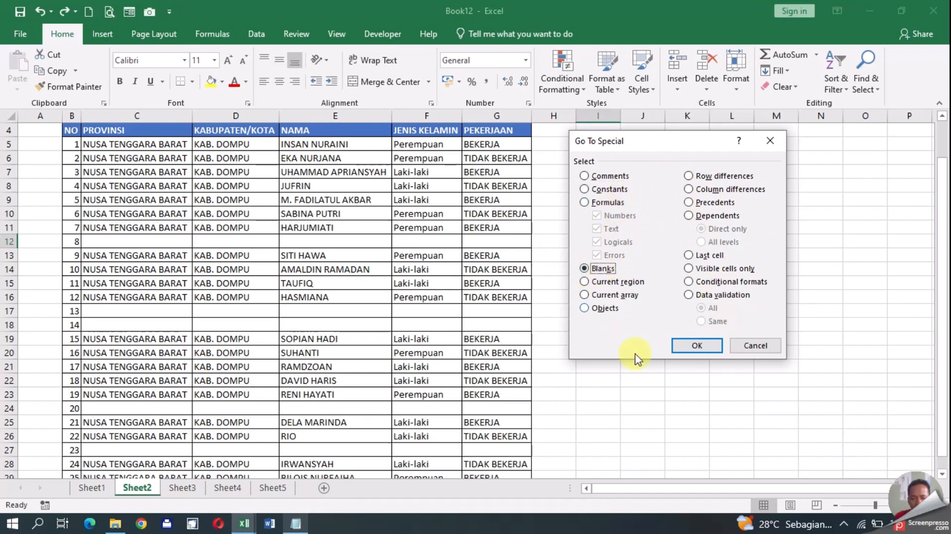
pyautogui.click(697, 346)
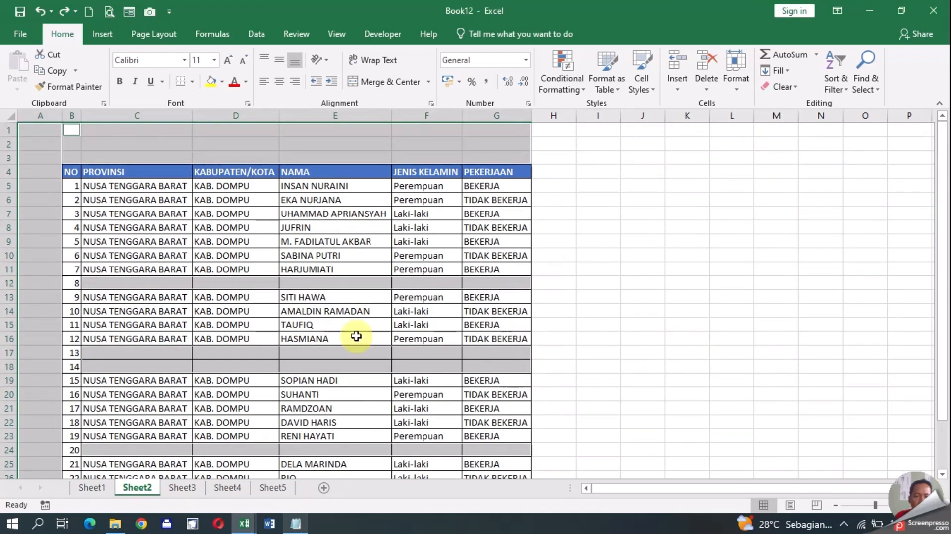
# Delete the selected blank cells with the Shift cells up option and check the compacted table down to its end
pyautogui.scroll(-1, 367, 329)
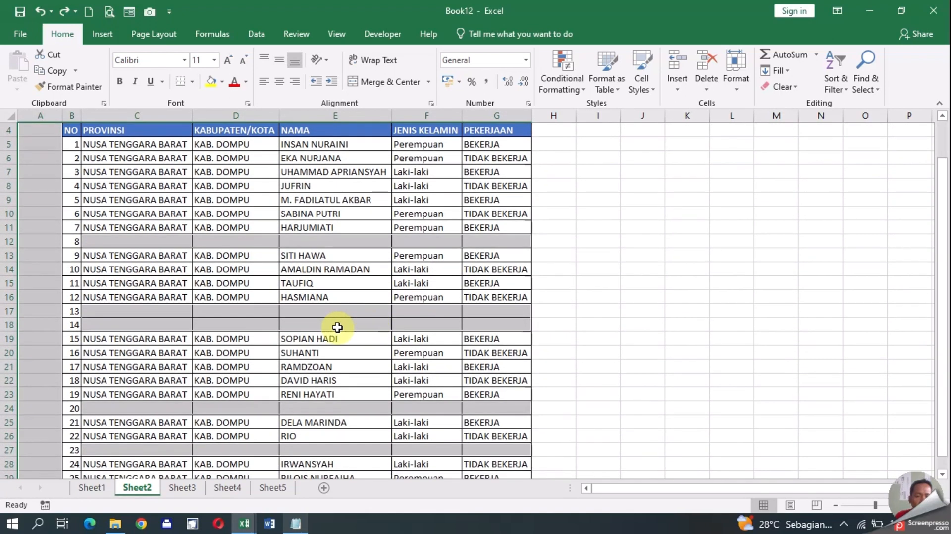
pyautogui.scroll(-2, 223, 331)
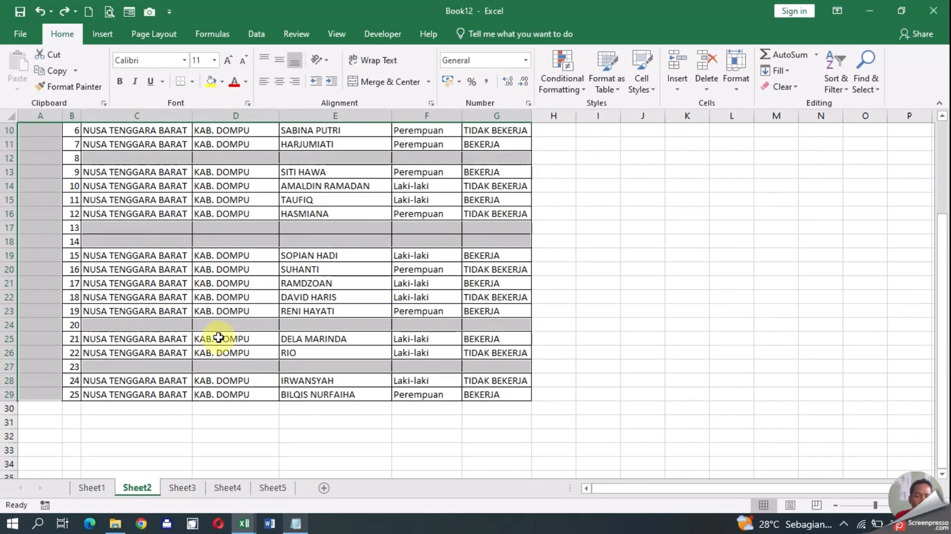
pyautogui.scroll(2, 228, 326)
pyautogui.rightClick(134, 242)
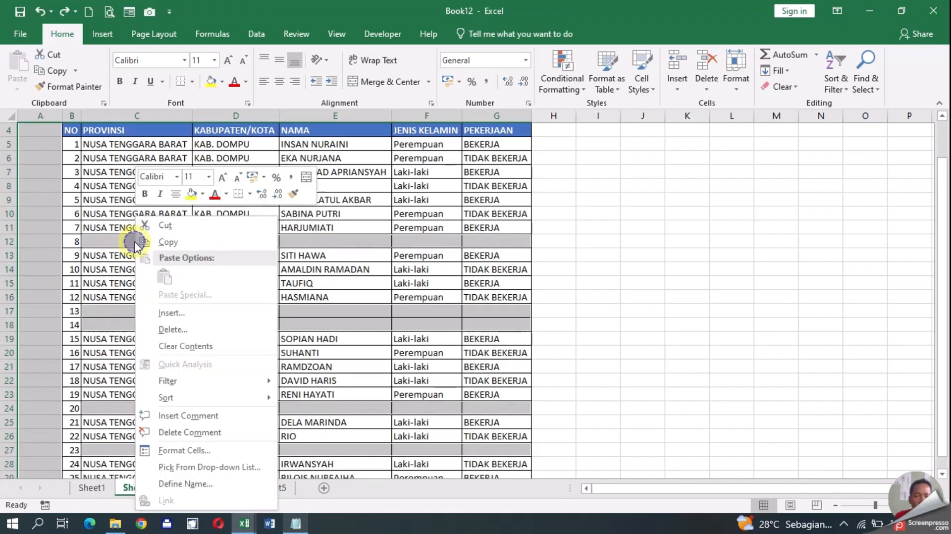
pyautogui.click(174, 330)
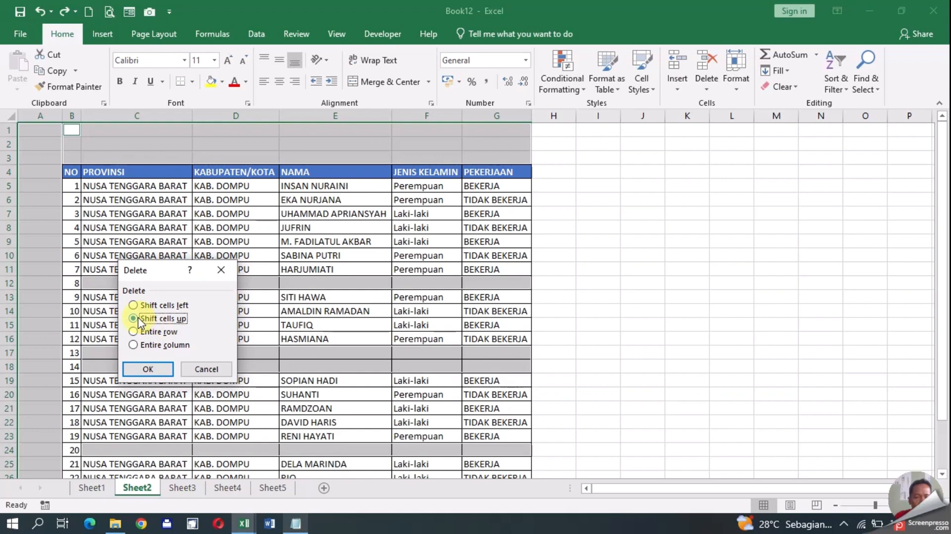
pyautogui.click(148, 369)
pyautogui.click(597, 369)
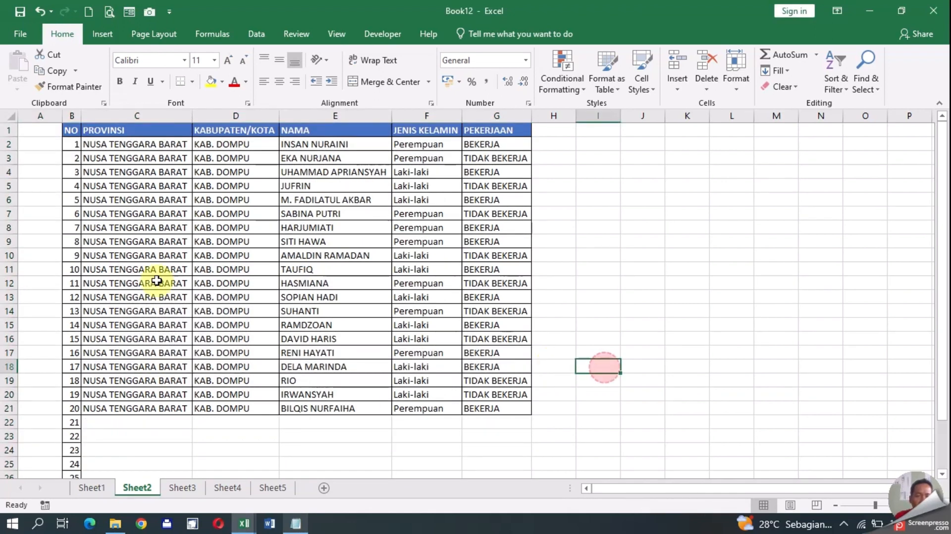
pyautogui.scroll(-2, 201, 290)
pyautogui.scroll(2, 200, 290)
pyautogui.scroll(-4, 156, 359)
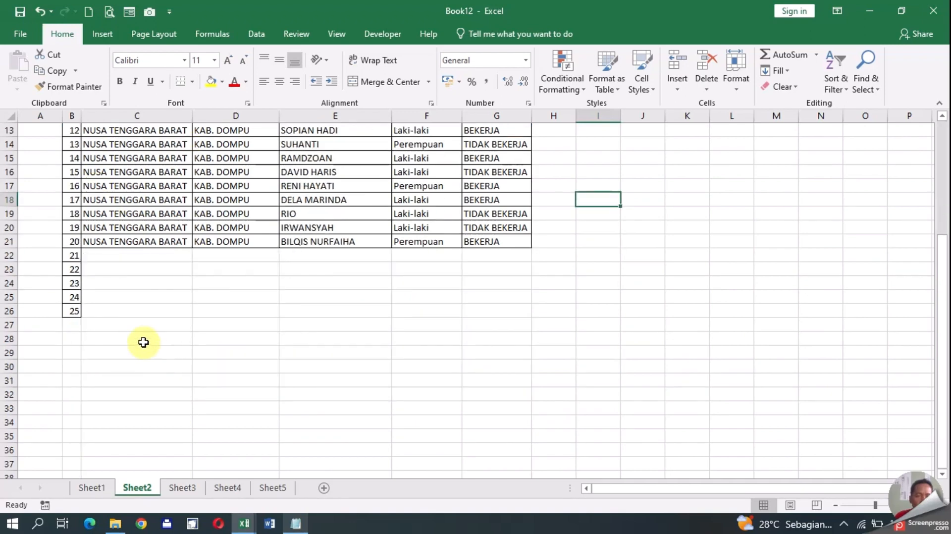
pyautogui.scroll(4, 121, 317)
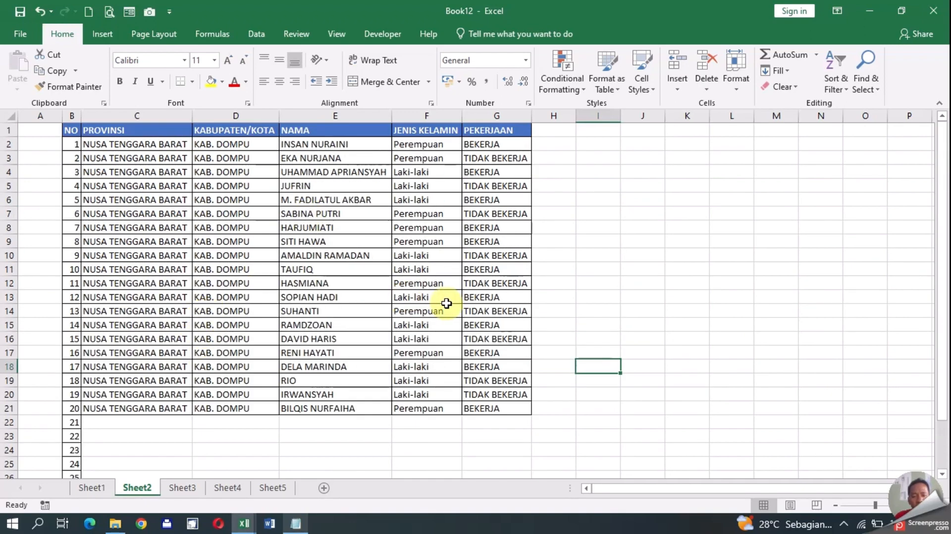
pyautogui.click(626, 233)
# Check the third topic in the Notepad list and switch to Sheet3 of the workbook
pyautogui.click(296, 523)
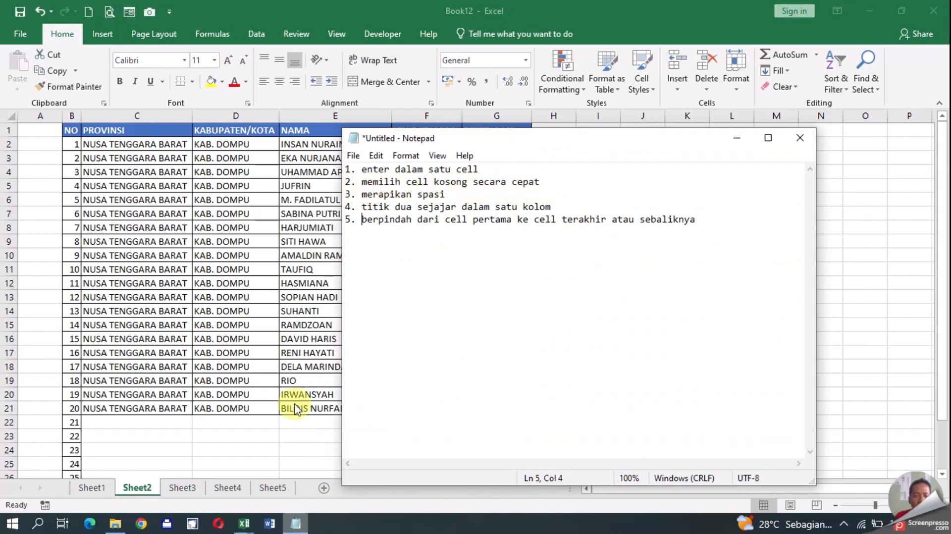
pyautogui.hotkey('alt', 'Tab')
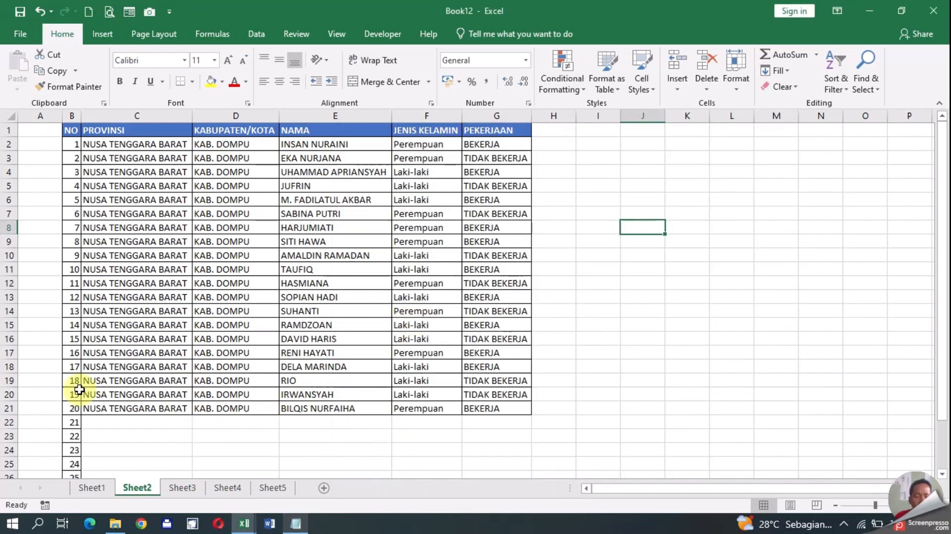
pyautogui.click(290, 523)
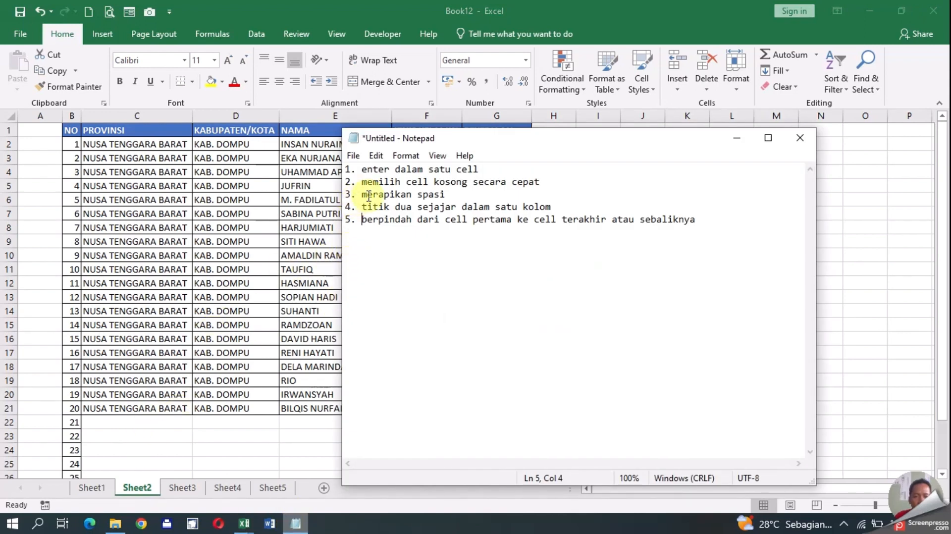
pyautogui.click(247, 430)
pyautogui.click(176, 489)
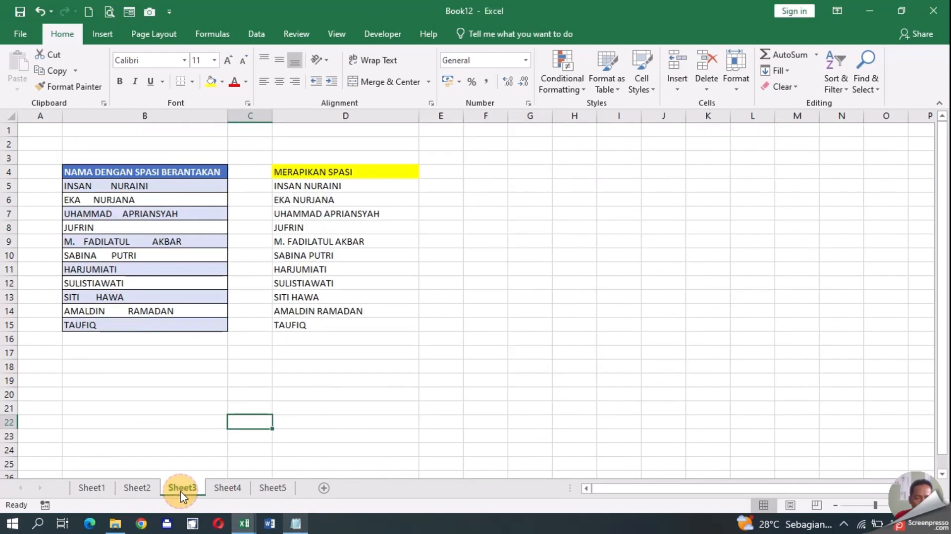
# Clear the existing results in D5:D15 under the MERAPIKAN SPASI heading on Sheet3
pyautogui.click(313, 369)
pyautogui.moveTo(315, 189); pyautogui.dragTo(323, 325)
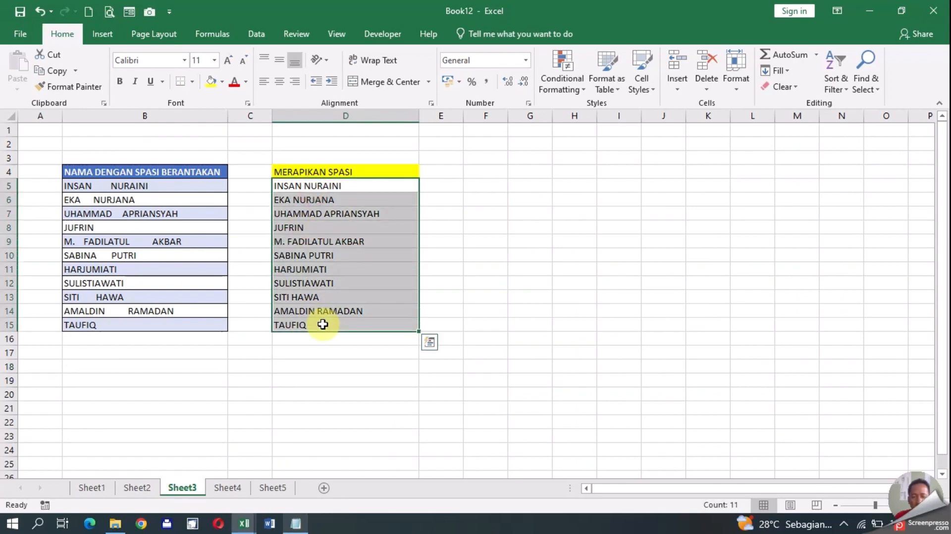
pyautogui.press('Delete')
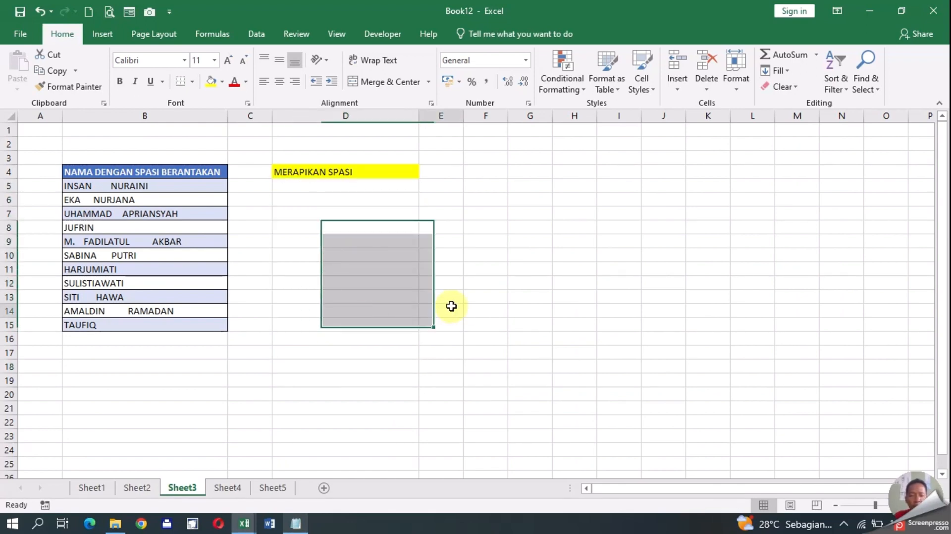
pyautogui.click(449, 307)
# Examine the irregular spacing between the words of the entries in B5:B15
pyautogui.moveTo(146, 188); pyautogui.dragTo(143, 311)
pyautogui.click(98, 186)
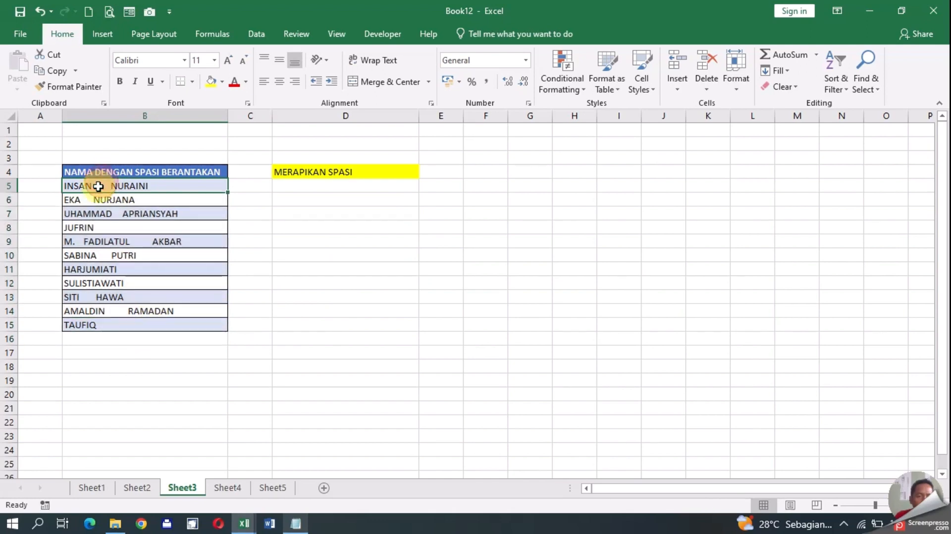
pyautogui.click(86, 199)
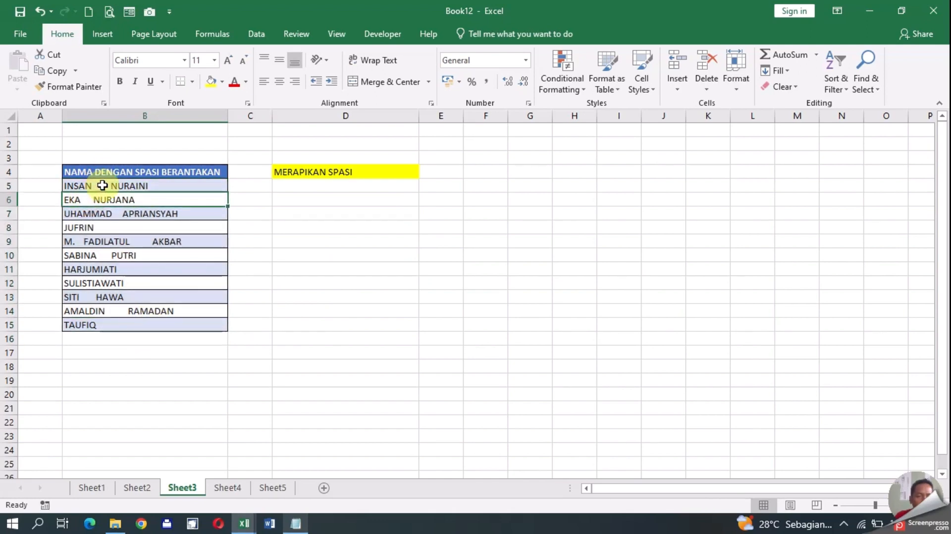
pyautogui.click(102, 186)
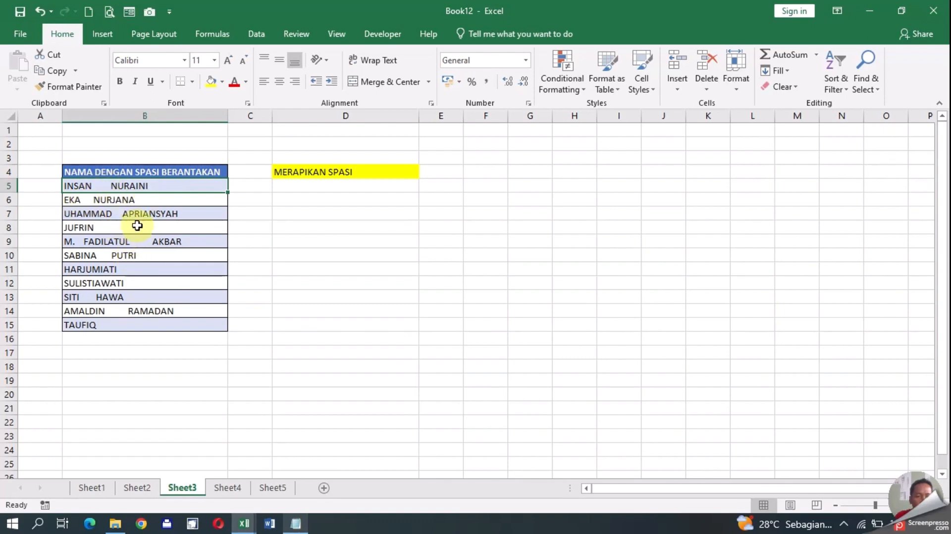
pyautogui.moveTo(110, 184); pyautogui.dragTo(133, 325)
pyautogui.click(298, 266)
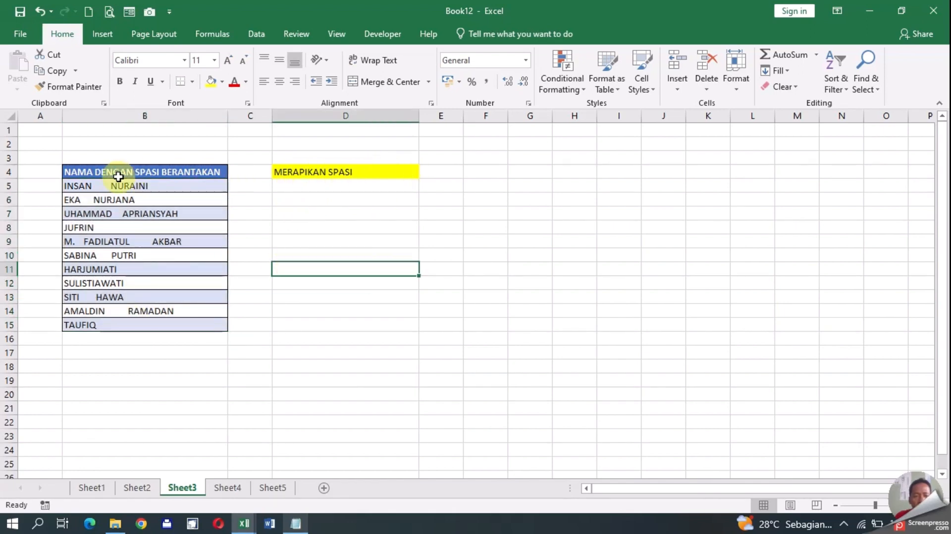
# Enter the formula =TRIM(B5) in cell D5 to tidy the spaces of the first entry
pyautogui.click(320, 187)
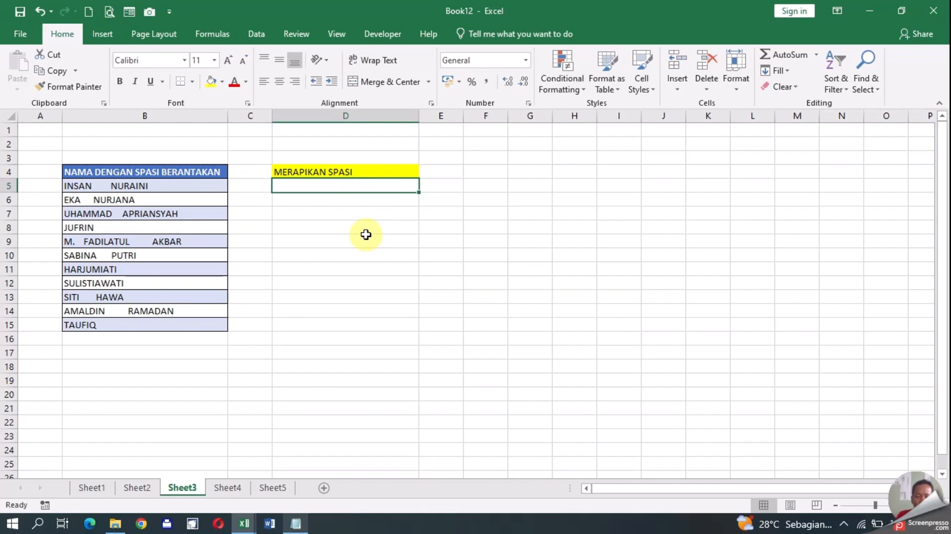
pyautogui.write('=trim')
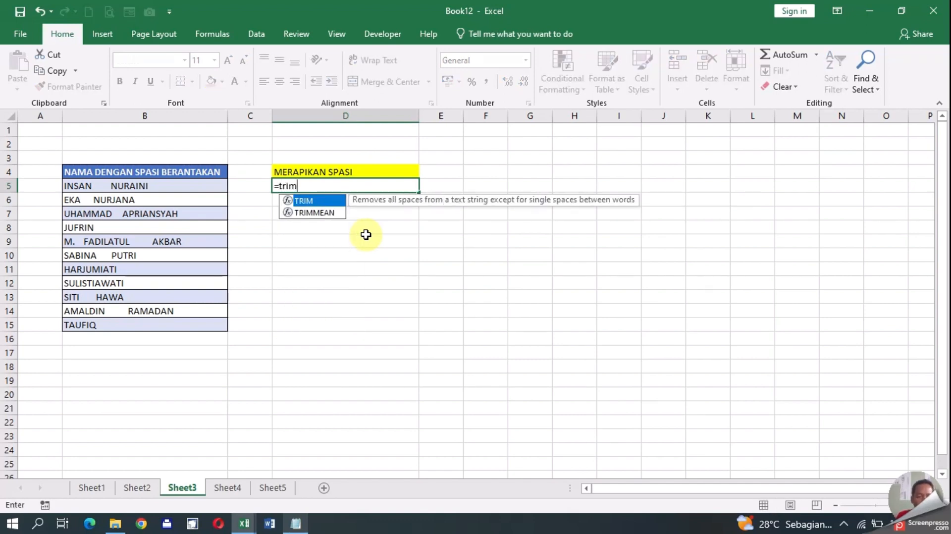
pyautogui.press('Tab')
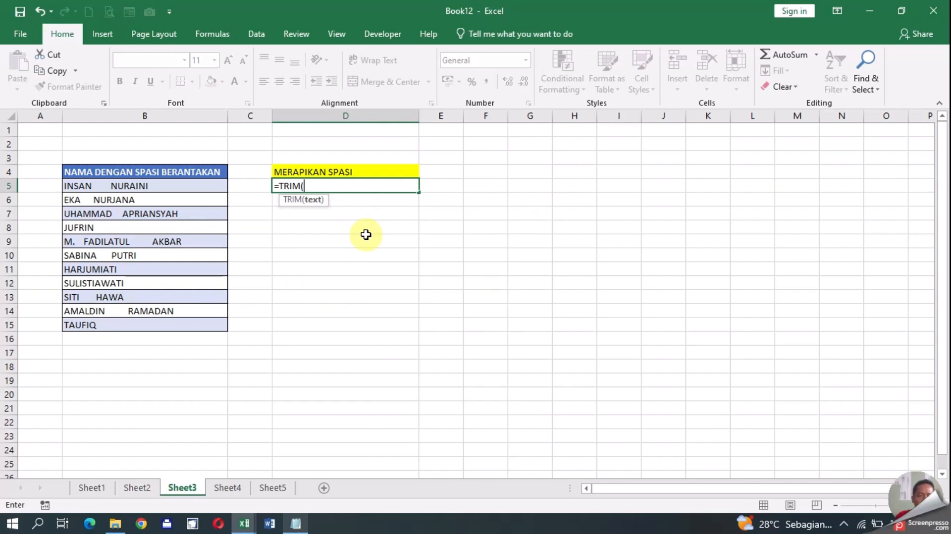
pyautogui.click(166, 186)
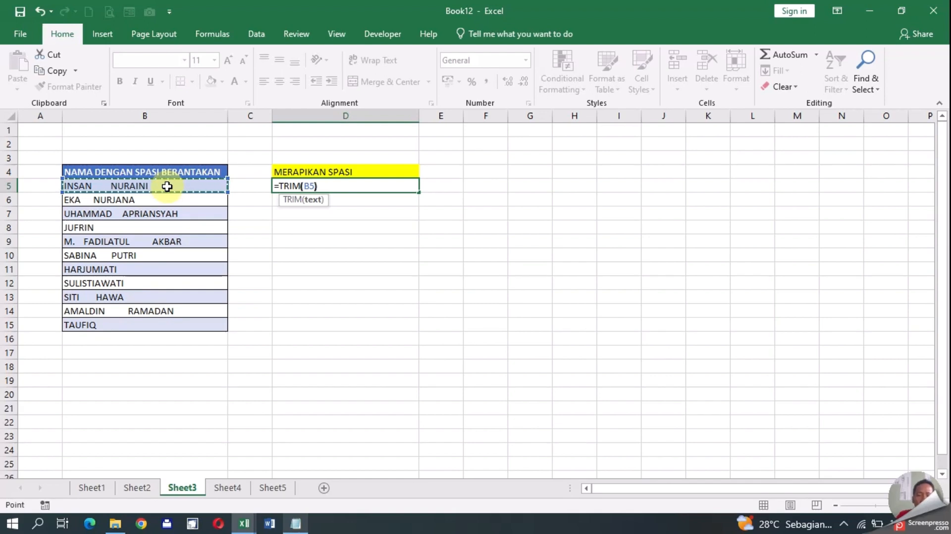
pyautogui.write(')')
pyautogui.press('Return')
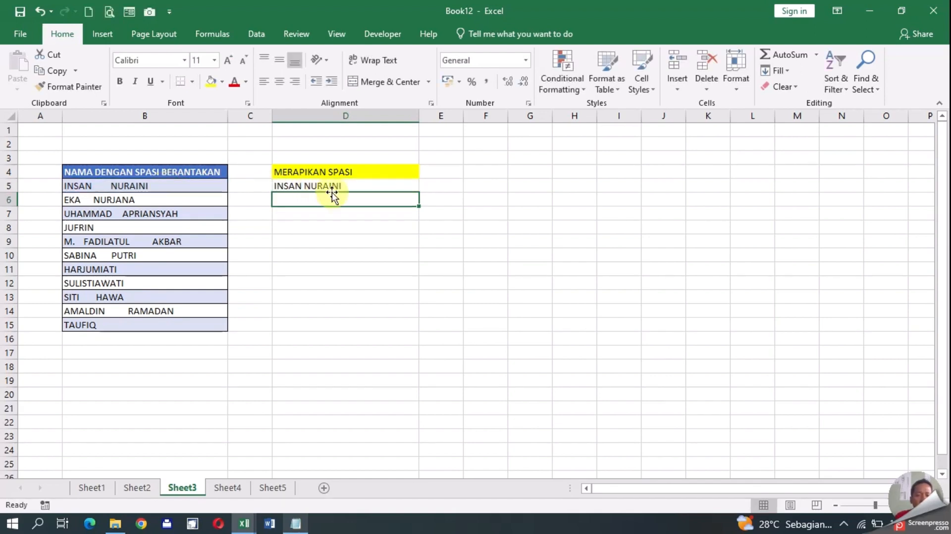
# Compare the original spacing in B5 with D5, and fill the TRIM formula down to D15
pyautogui.click(99, 186)
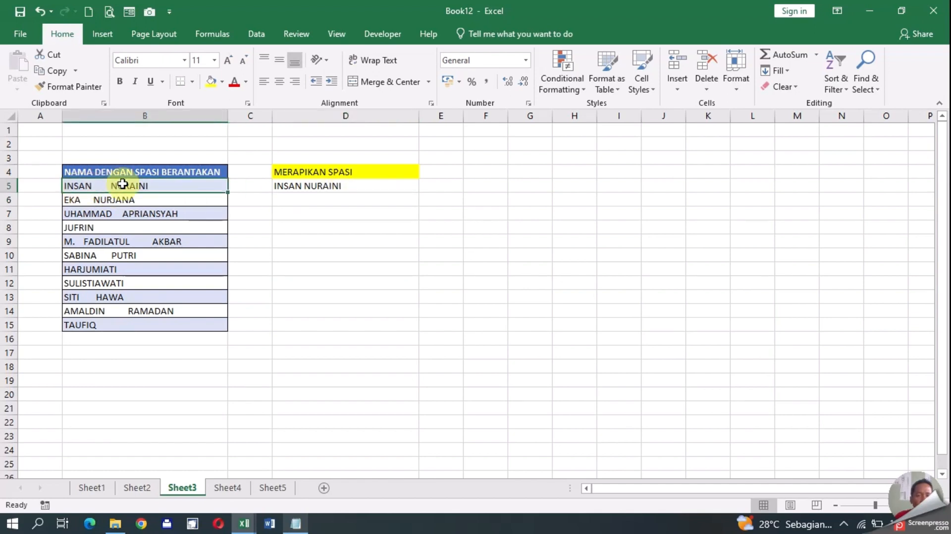
pyautogui.doubleClick(95, 185)
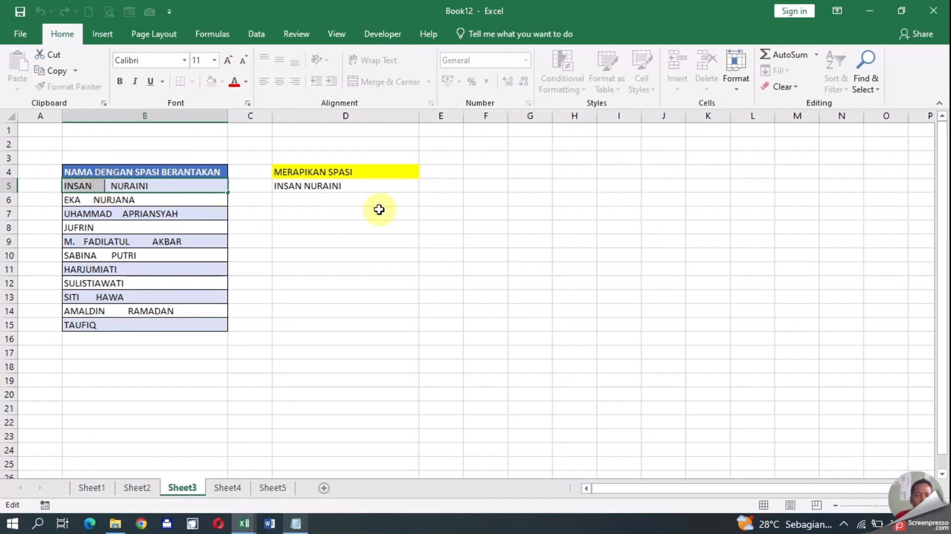
pyautogui.click(312, 187)
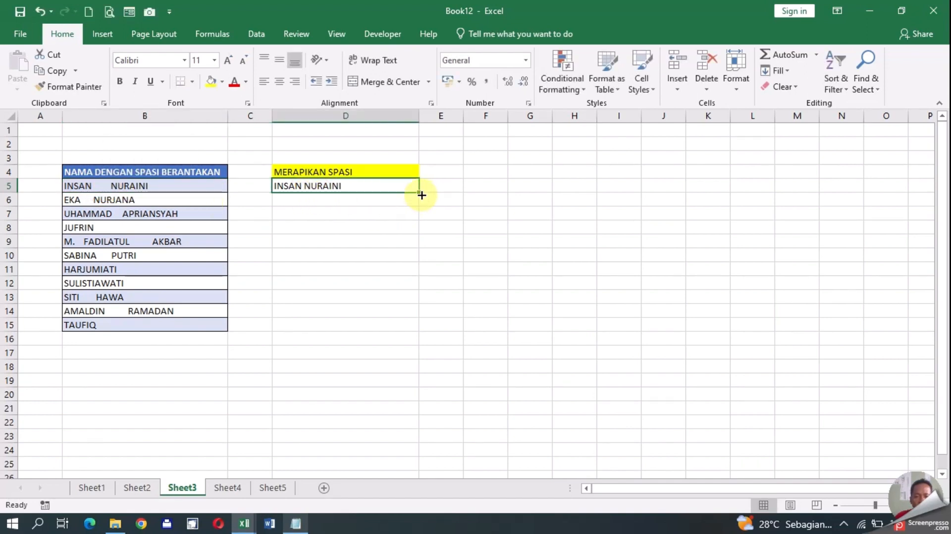
pyautogui.moveTo(420, 192); pyautogui.dragTo(421, 328)
pyautogui.click(485, 260)
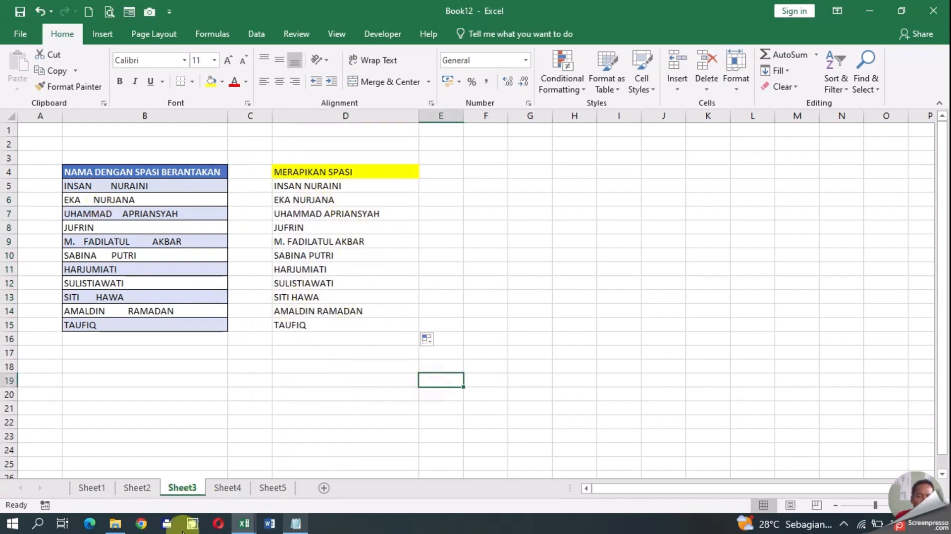
# Check the fourth topic in the Notepad list and switch to Sheet4 of the Excel workbook
pyautogui.click(295, 524)
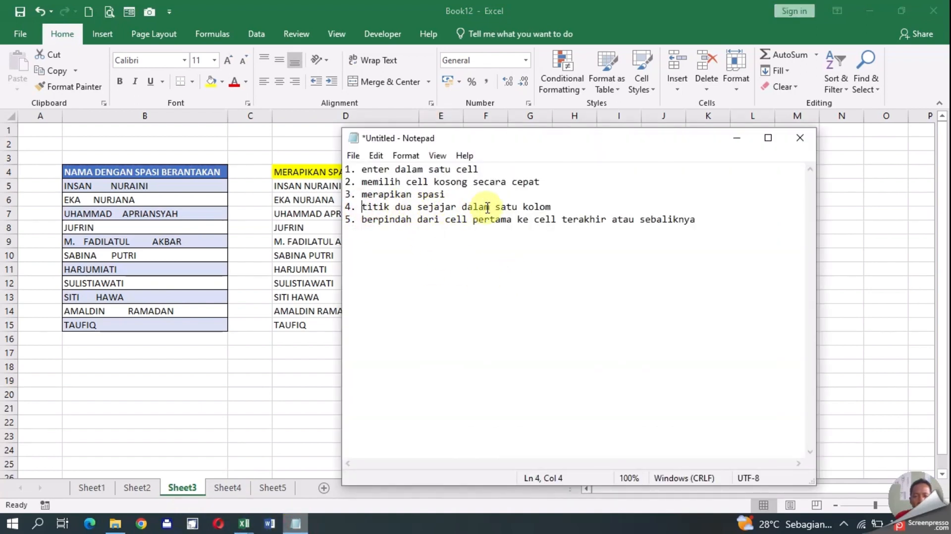
pyautogui.hotkey('alt', 'Tab')
pyautogui.click(231, 488)
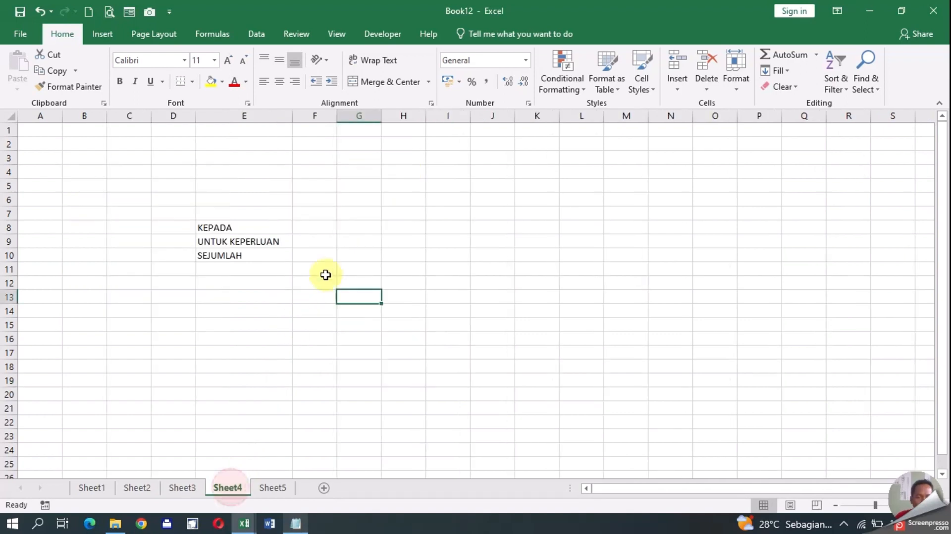
# Add a colon manually after the label KEPADA in cell E8
pyautogui.click(251, 227)
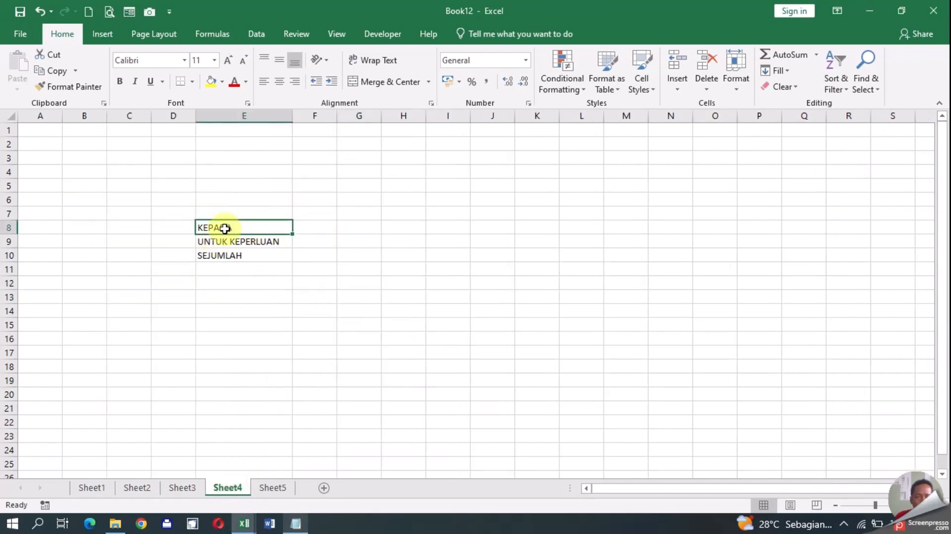
pyautogui.doubleClick(262, 227)
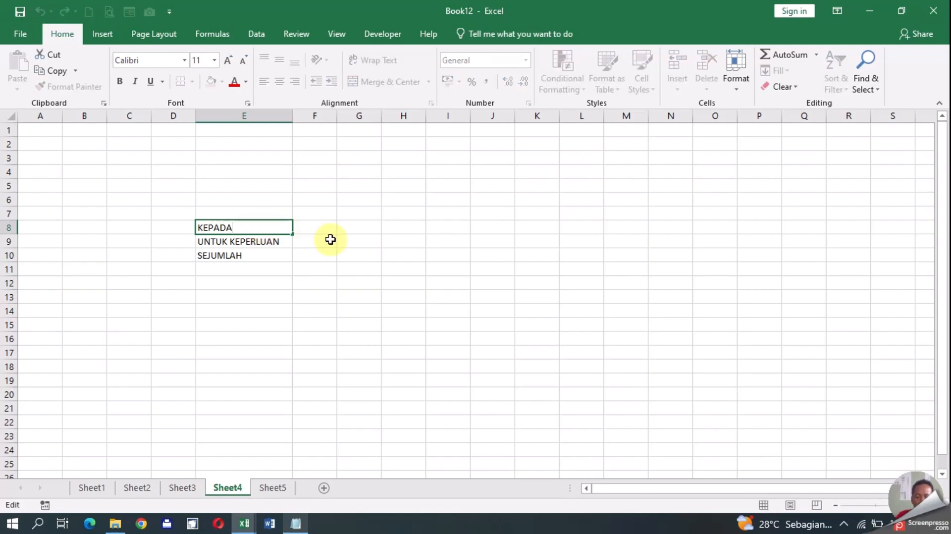
pyautogui.click(300, 253)
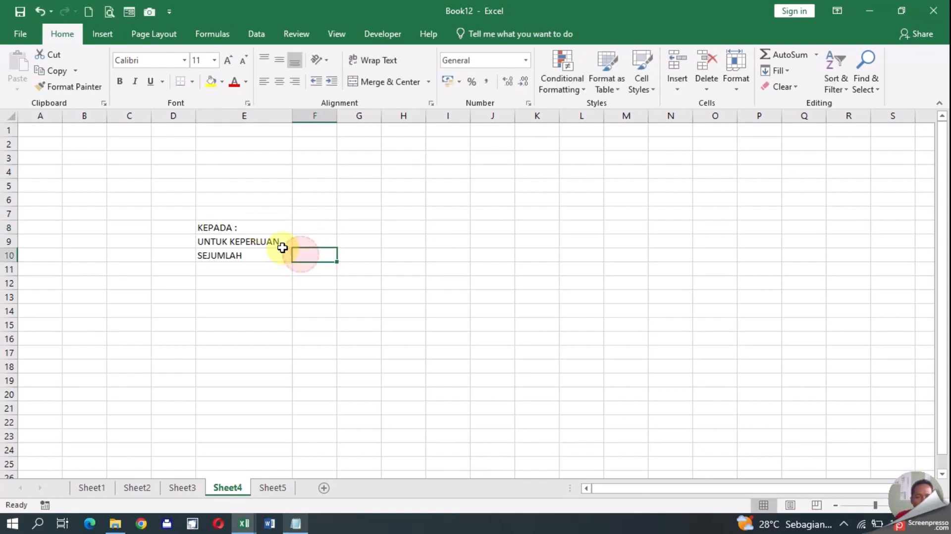
# Review the labels in E8:E10 and remove the manually added colon from KEPADA in E8
pyautogui.moveTo(286, 227); pyautogui.dragTo(287, 253)
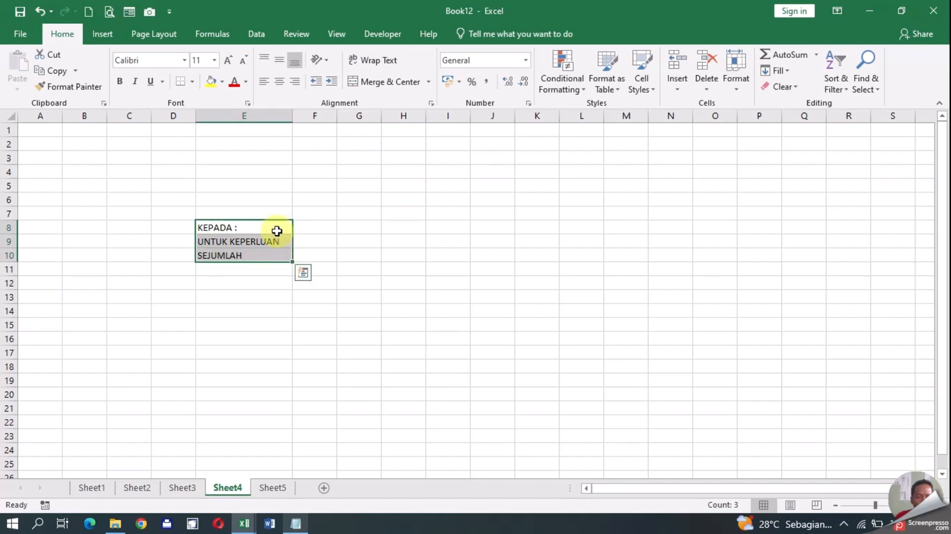
pyautogui.click(367, 243)
pyautogui.click(314, 227)
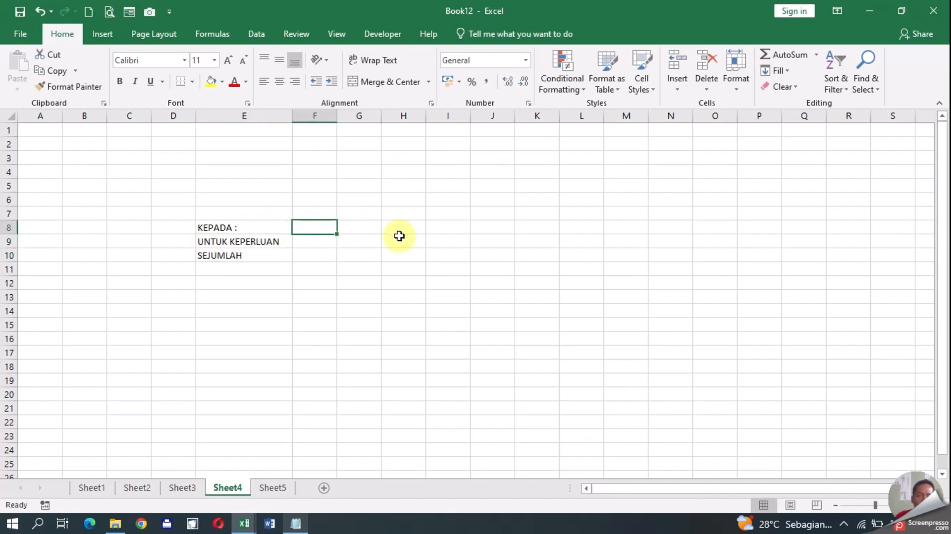
pyautogui.doubleClick(254, 227)
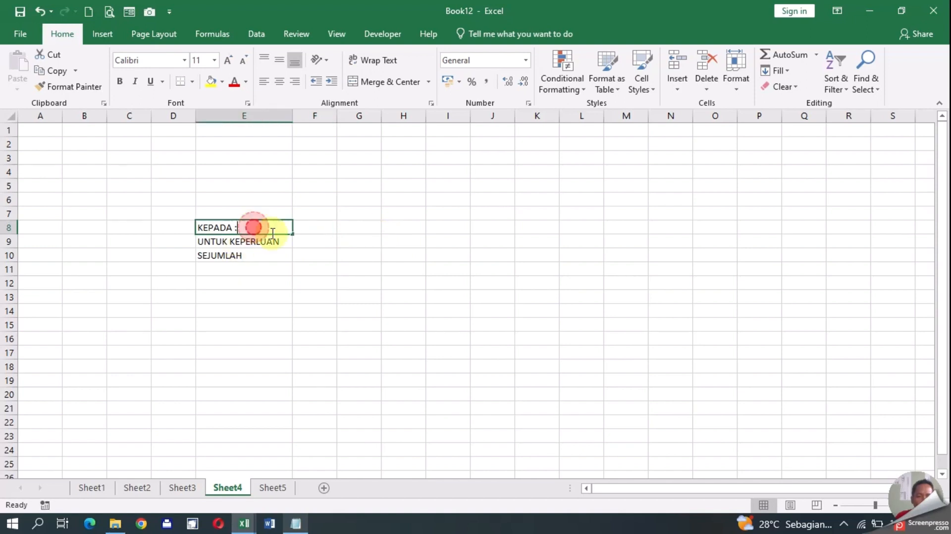
pyautogui.click(311, 267)
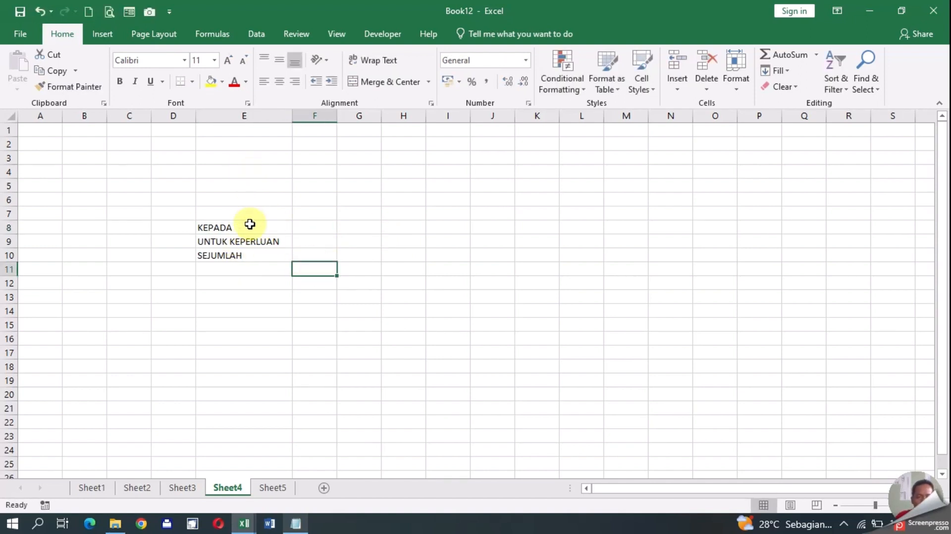
# Apply the custom number format @ * ":" to the labels in E8:E10 to align their colons
pyautogui.moveTo(248, 224); pyautogui.dragTo(248, 256)
pyautogui.click(246, 115)
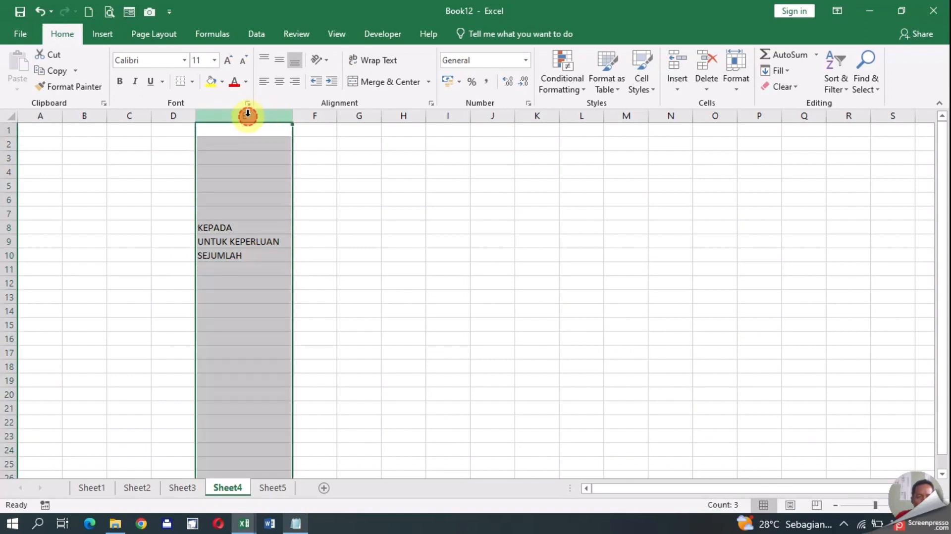
pyautogui.click(275, 252)
pyautogui.moveTo(248, 227); pyautogui.dragTo(253, 252)
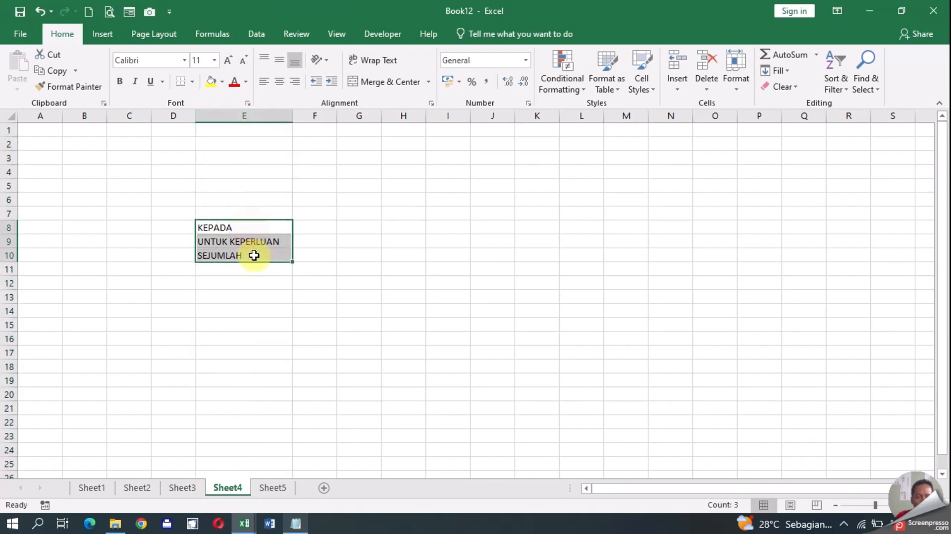
pyautogui.rightClick(248, 239)
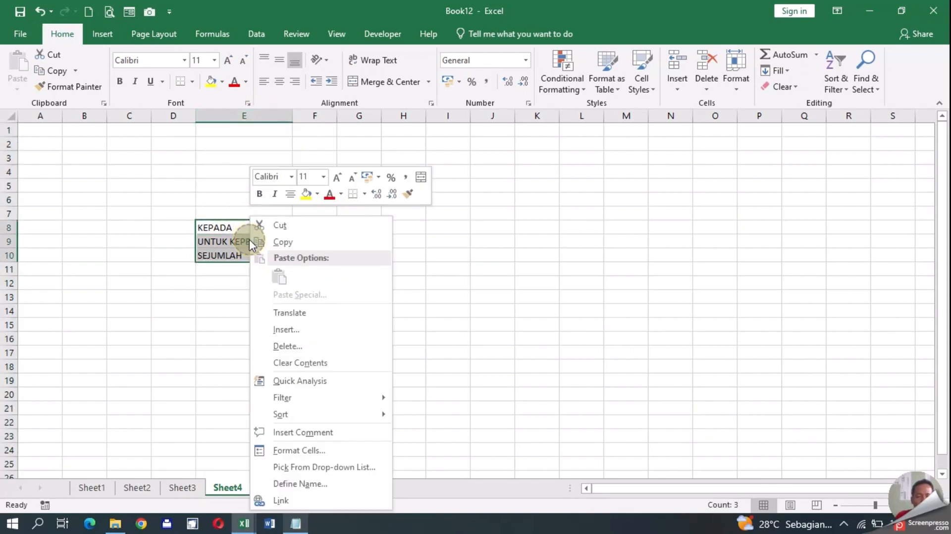
pyautogui.click(303, 451)
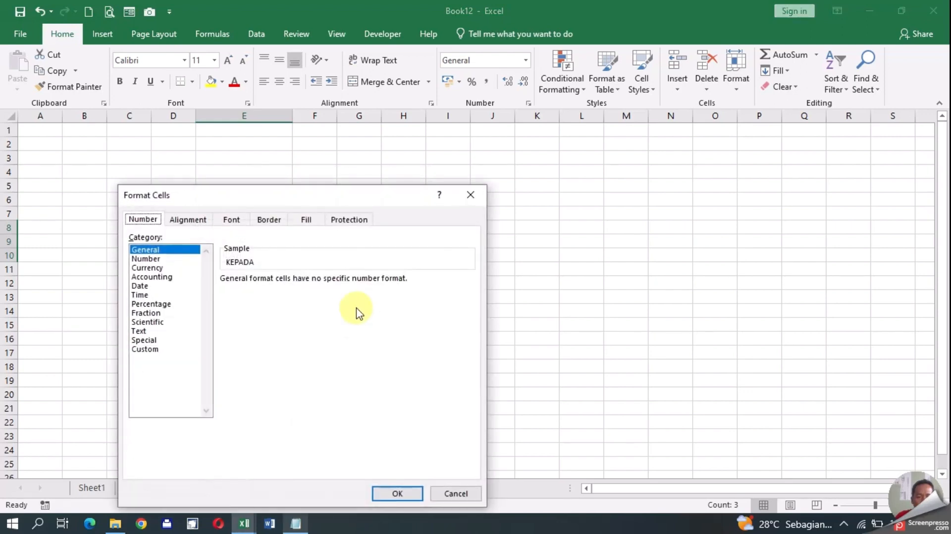
pyautogui.click(143, 349)
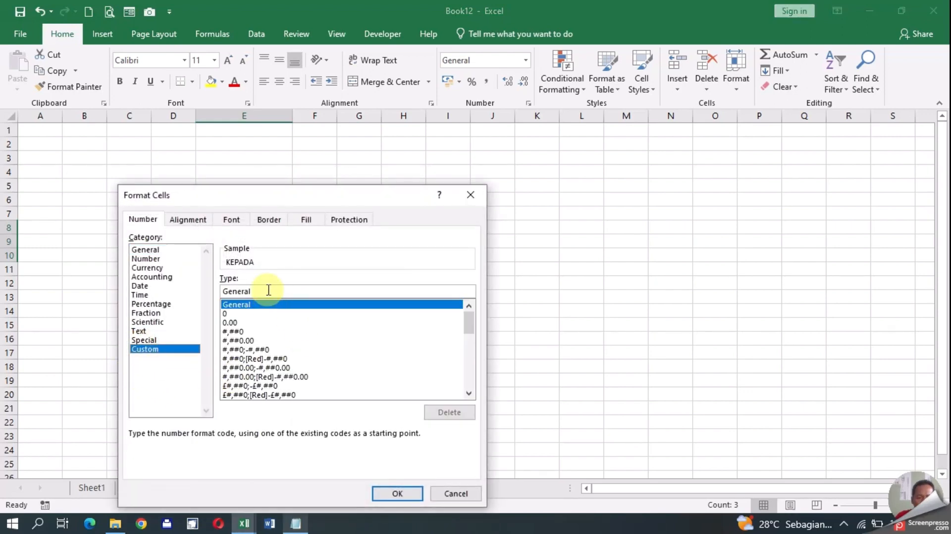
pyautogui.doubleClick(244, 290)
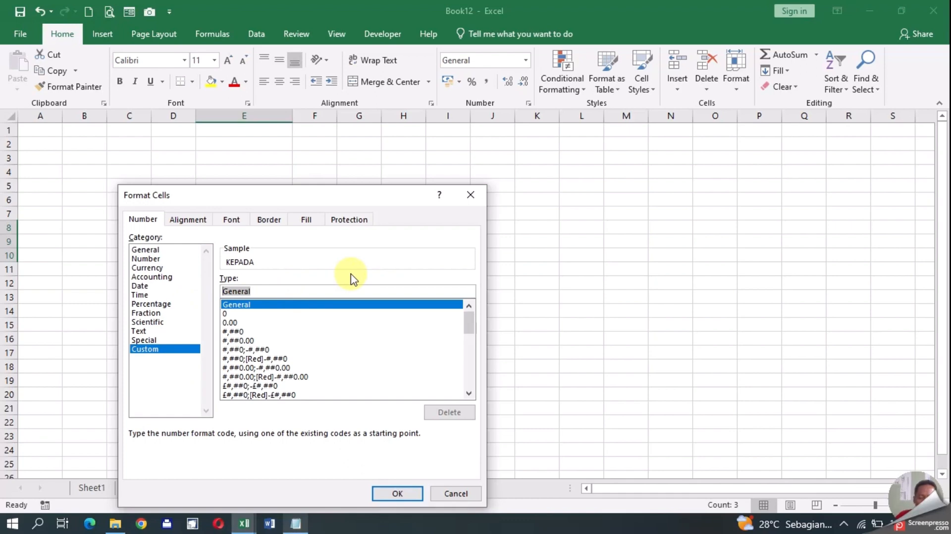
pyautogui.write('@ * ":')
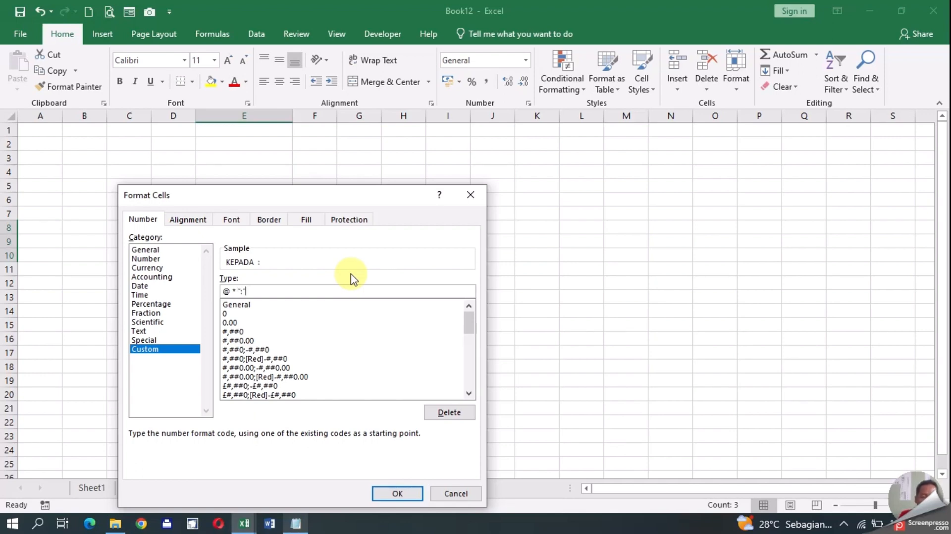
pyautogui.click(397, 494)
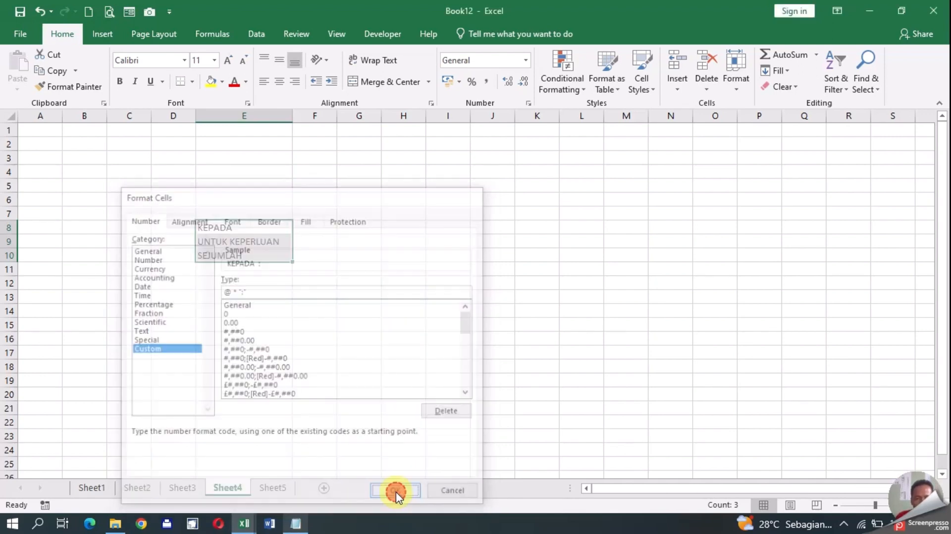
pyautogui.click(281, 296)
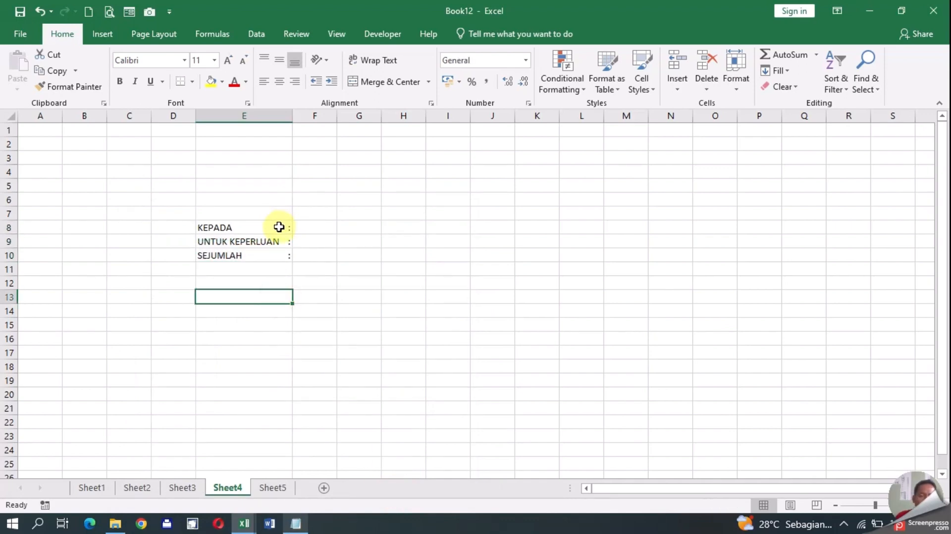
# Check the formatted labels in E8:E10 and widen column E to about 21.71
pyautogui.moveTo(248, 226); pyautogui.dragTo(257, 250)
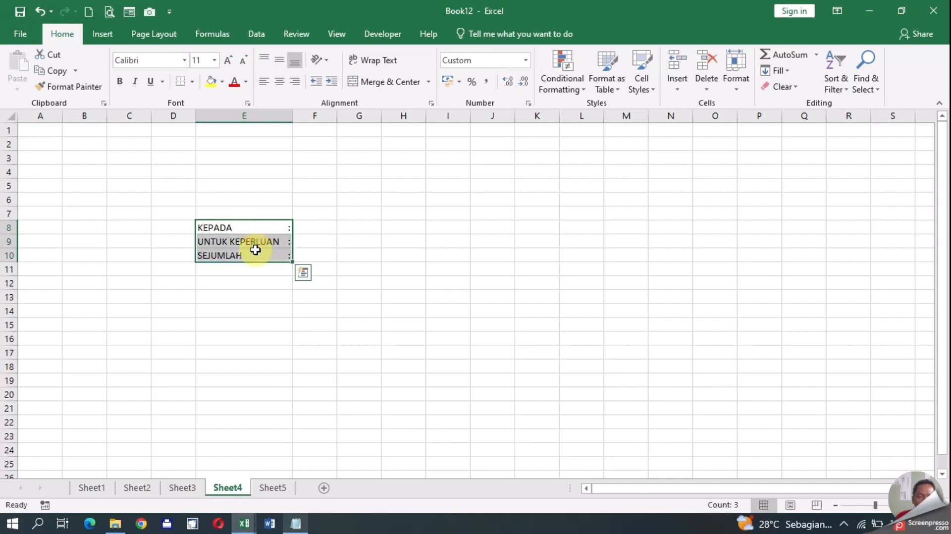
pyautogui.click(329, 227)
pyautogui.moveTo(293, 117); pyautogui.dragTo(306, 128)
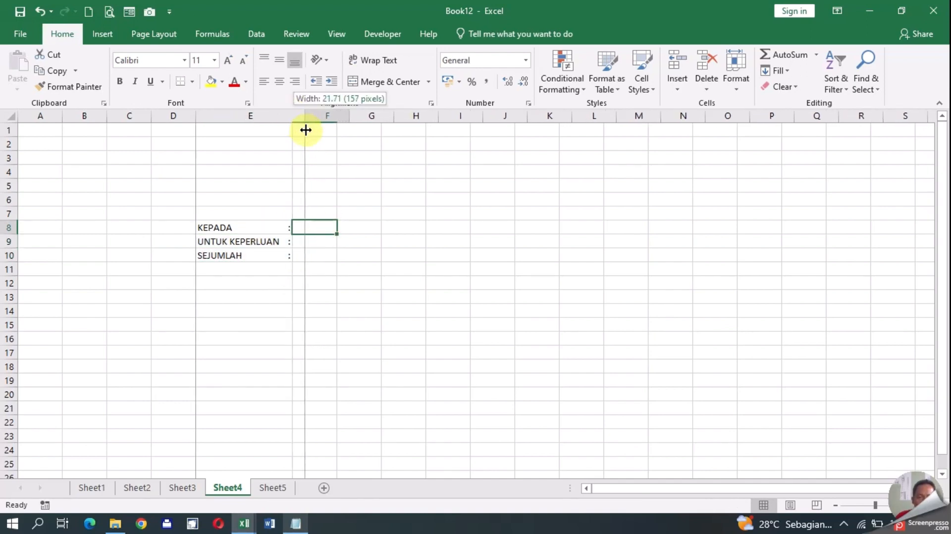
pyautogui.click(347, 273)
pyautogui.moveTo(296, 227); pyautogui.dragTo(295, 252)
pyautogui.click(280, 311)
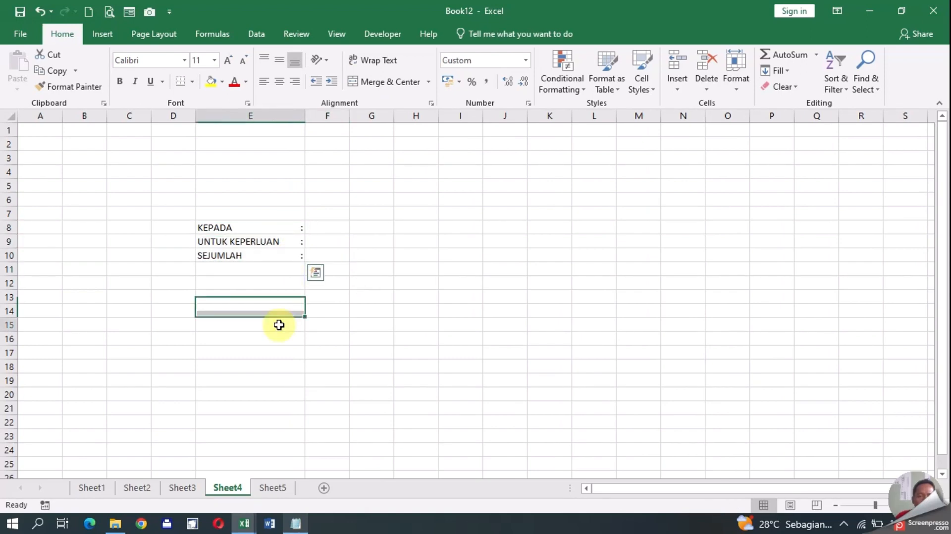
pyautogui.click(278, 324)
# Enter the test texts ajhshjasklasl, skjhjkdlsa and sjkahdgjksad in E11:E13, directly below the colon-formatted labels
pyautogui.click(253, 268)
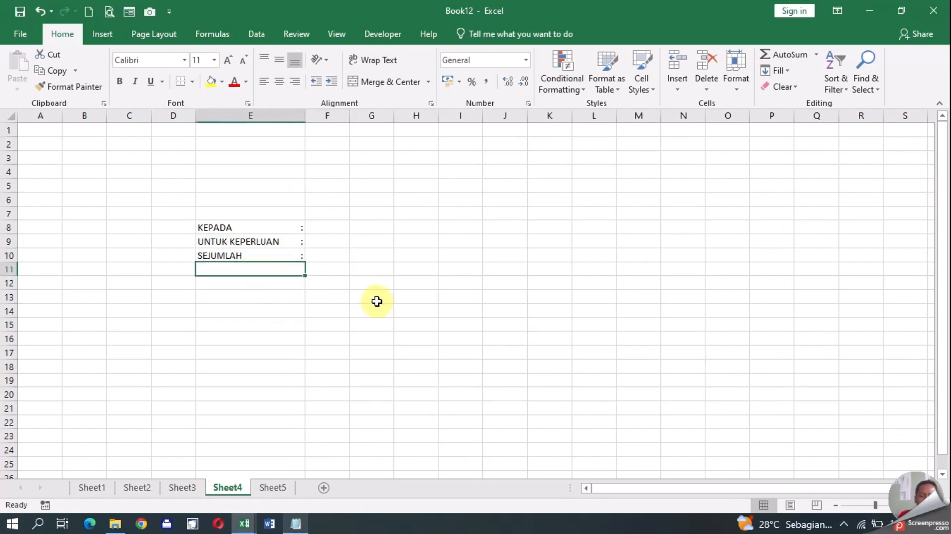
pyautogui.write('ajhshjasklasl')
pyautogui.press('Return')
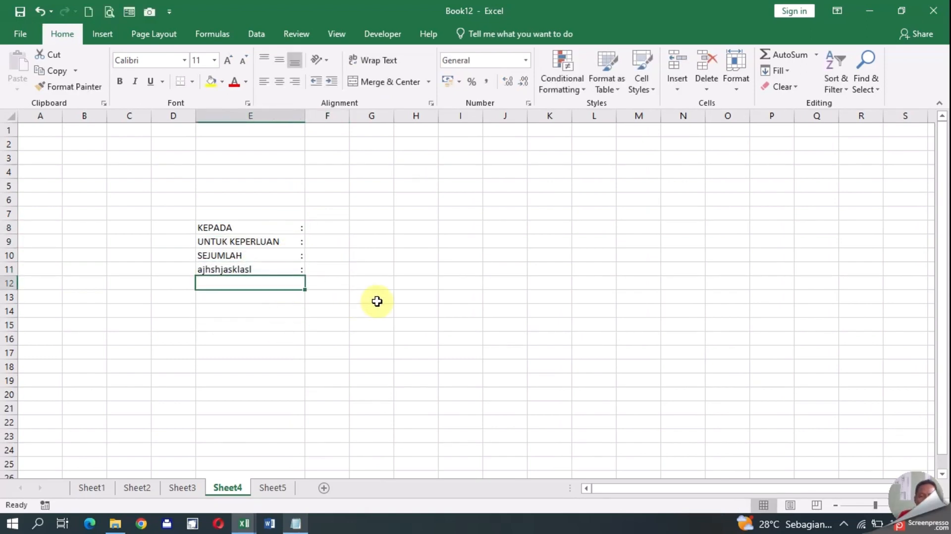
pyautogui.write('skjhjkdlsa')
pyautogui.press('Return')
pyautogui.write('sjkahdgjksad')
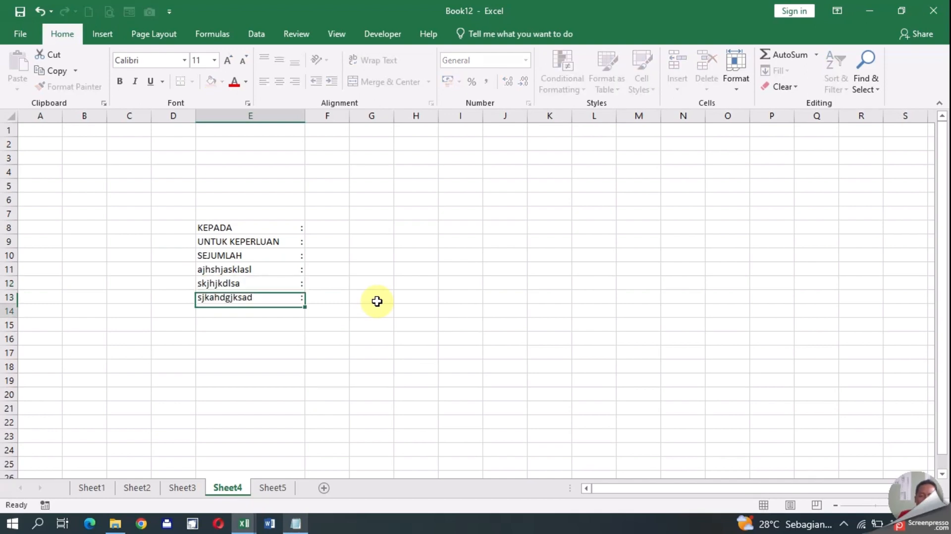
pyautogui.press('Return')
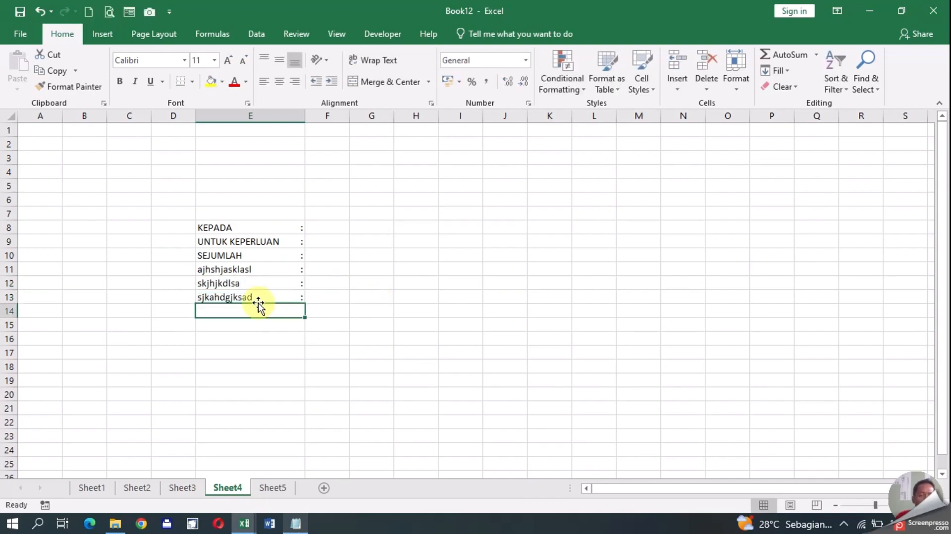
# Clear the test entries from E11:E14 below the label SEJUMLAH
pyautogui.moveTo(240, 269); pyautogui.dragTo(253, 305)
pyautogui.press('Delete')
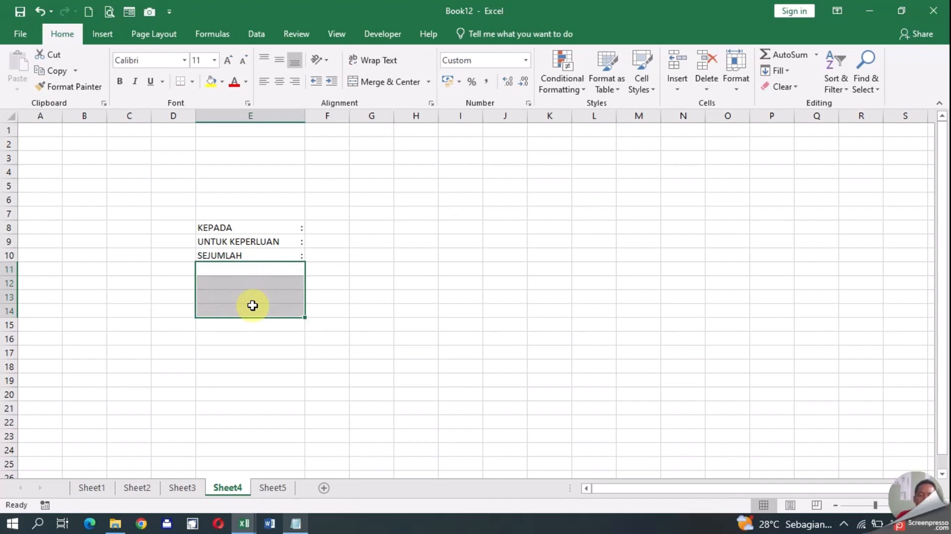
pyautogui.click(334, 368)
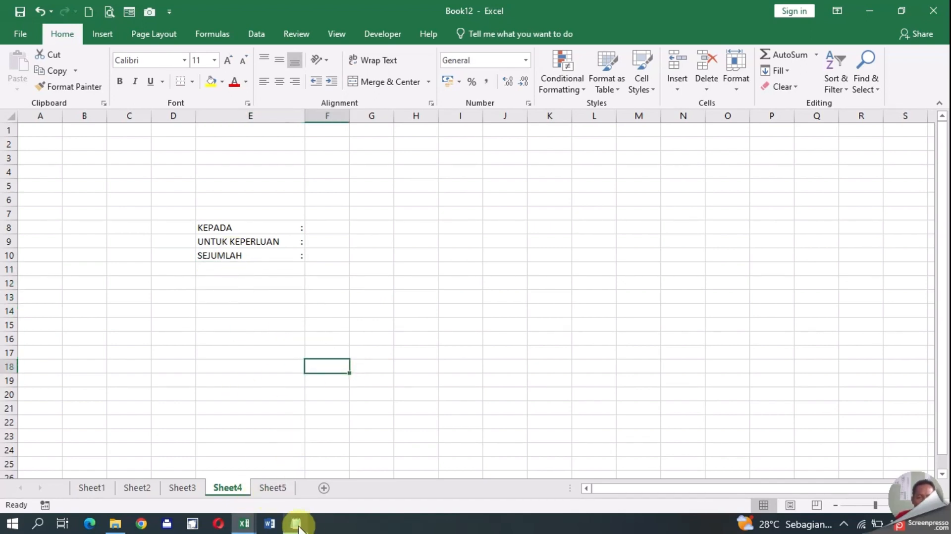
# Check the fifth tip in the Notepad list and open Sheet5 of the Excel workbook
pyautogui.click(298, 529)
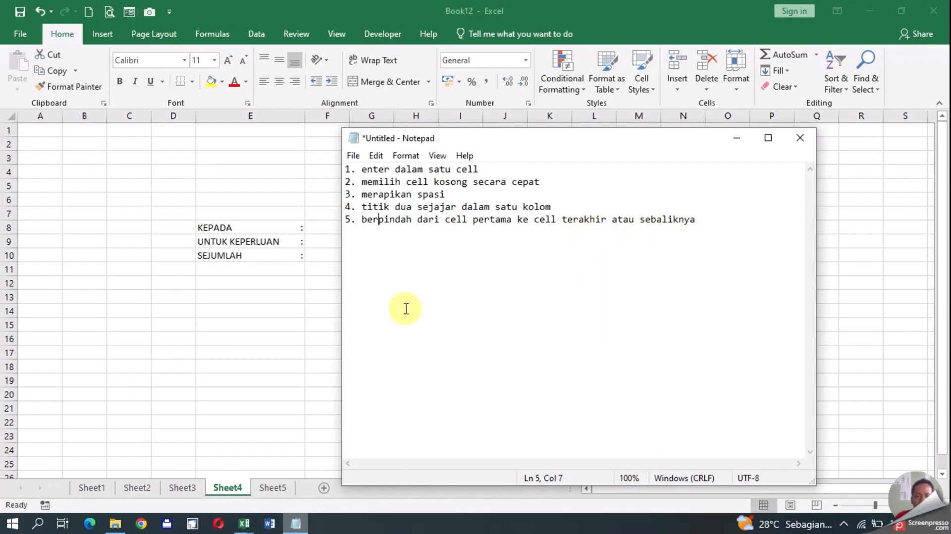
pyautogui.click(274, 336)
pyautogui.click(274, 488)
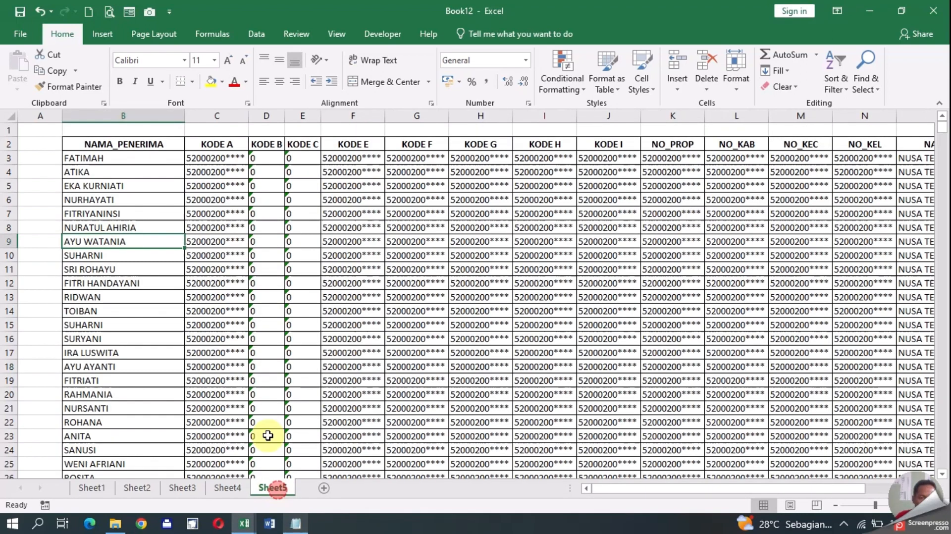
# Examine the extent of the Sheet5 table across its rows and columns, starting from the NAMA_PENERIMA header in B2
pyautogui.click(463, 228)
pyautogui.click(124, 144)
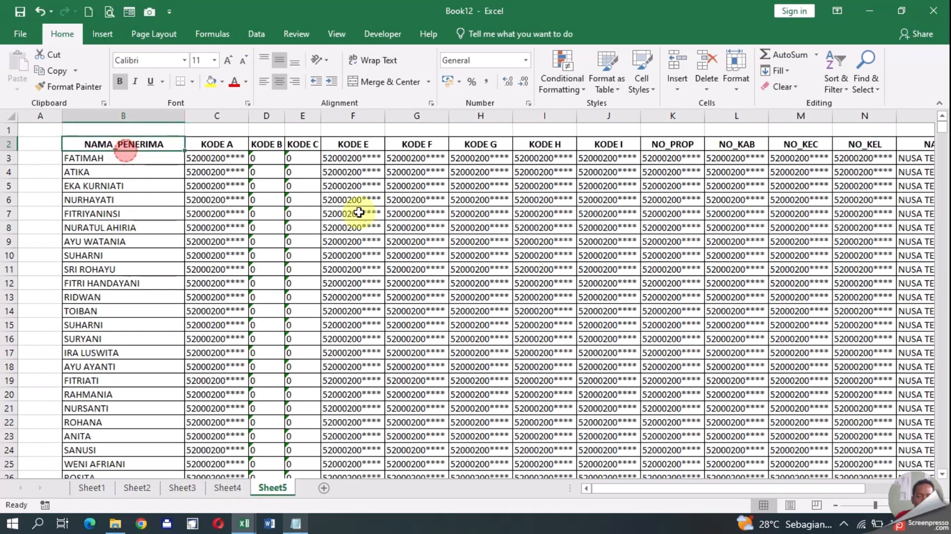
pyautogui.moveTo(941, 133); pyautogui.dragTo(948, 96)
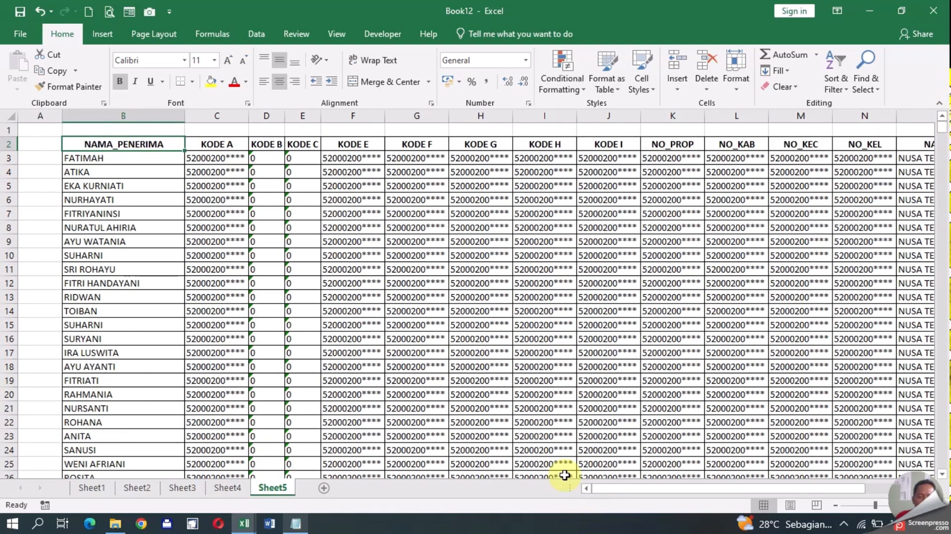
pyautogui.moveTo(647, 498); pyautogui.dragTo(527, 495)
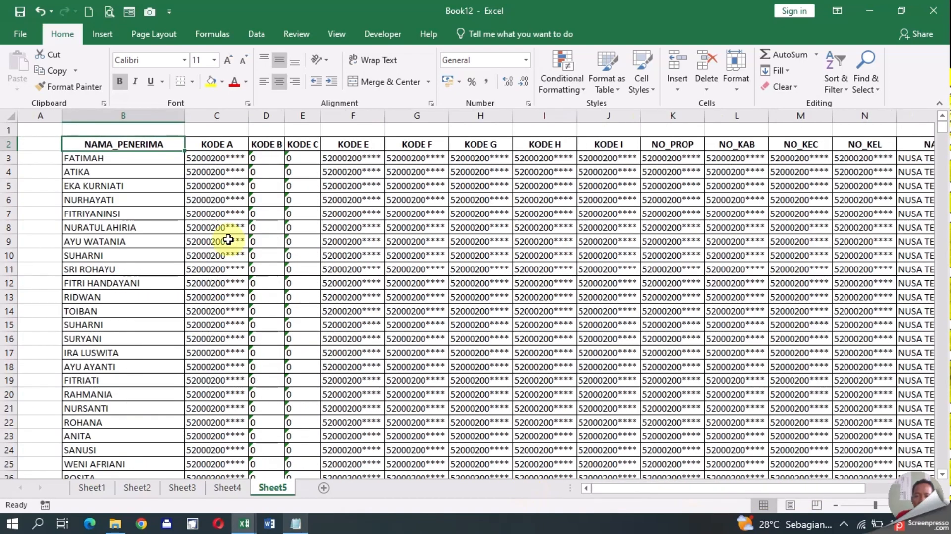
pyautogui.click(837, 505)
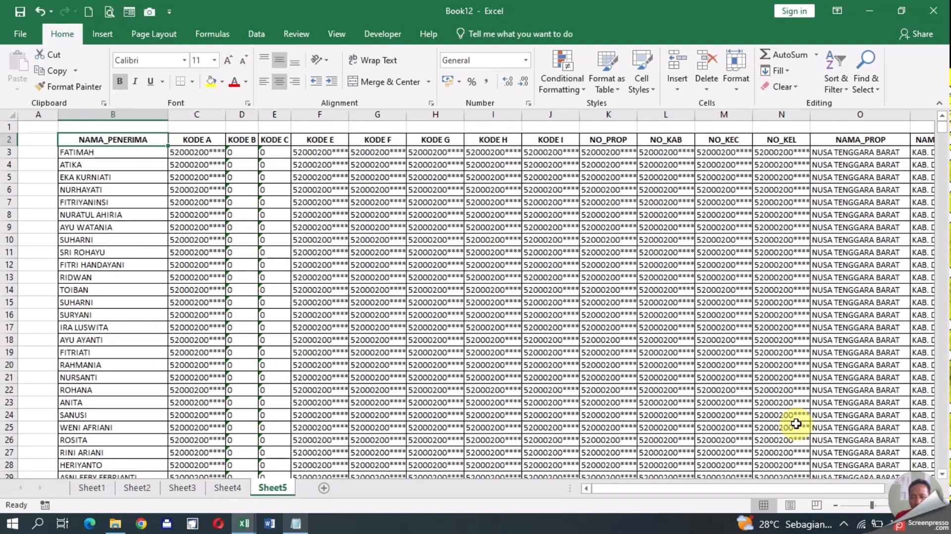
pyautogui.click(835, 505)
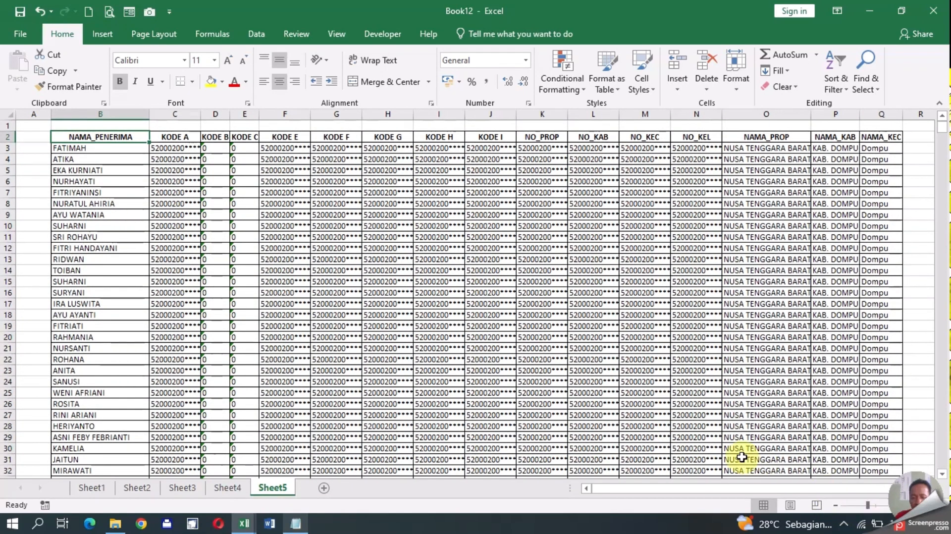
pyautogui.keyDown('ctrl'); pyautogui.scroll(2, 717, 447); pyautogui.keyUp('ctrl')
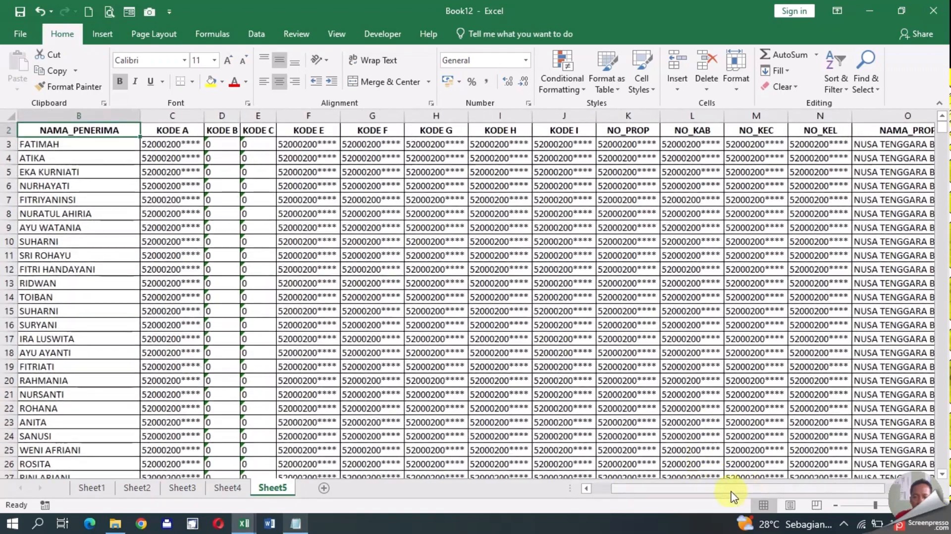
pyautogui.moveTo(731, 490); pyautogui.dragTo(564, 491)
pyautogui.scroll(1, 122, 283)
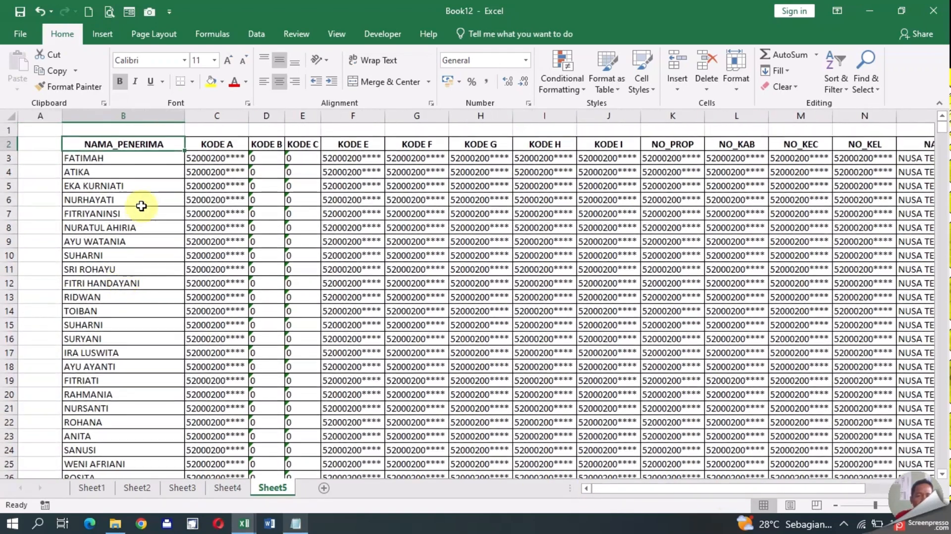
# Move the active cell one cell at a time down and back up the NAMA_PENERIMA column, starting from B3
pyautogui.click(128, 241)
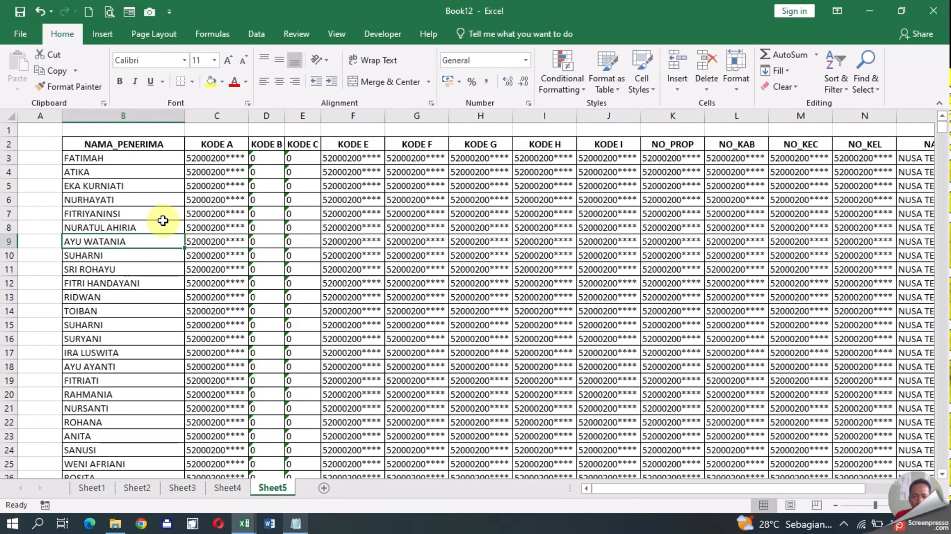
pyautogui.click(133, 158)
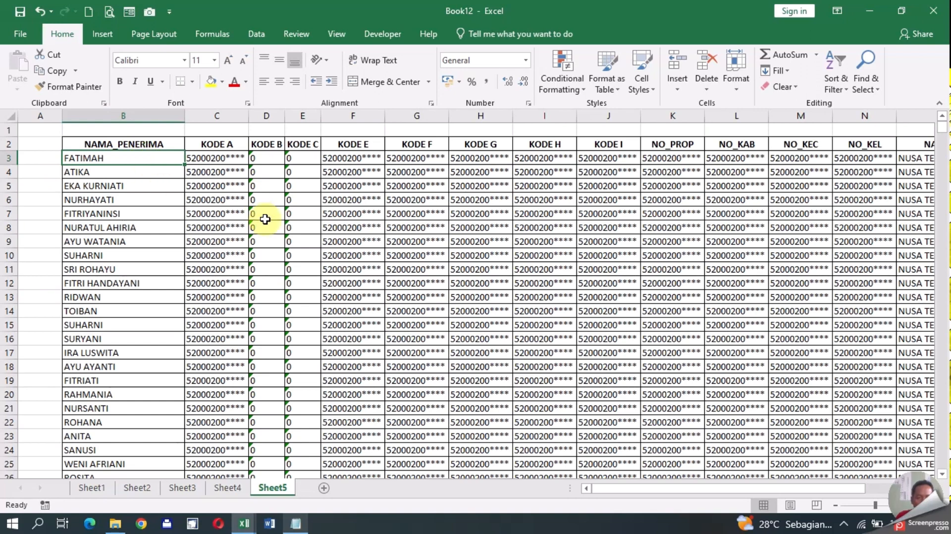
pyautogui.press('Down')
pyautogui.press('Down')
pyautogui.press('Down')
pyautogui.press('Down')
pyautogui.press('Down')
pyautogui.press('Down')
pyautogui.press('Down')
pyautogui.press('Down')
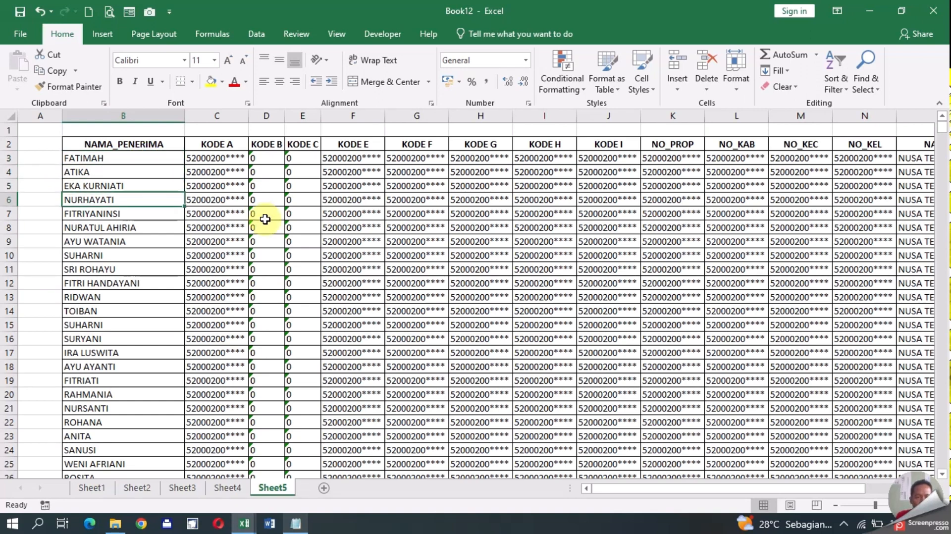
pyautogui.press('Down')
pyautogui.press('Down')
pyautogui.press('Down')
pyautogui.press('Down')
pyautogui.press('Down')
pyautogui.press('Down')
pyautogui.press('Down')
pyautogui.press('Down')
pyautogui.press('Down')
pyautogui.press('Down')
pyautogui.press('Down')
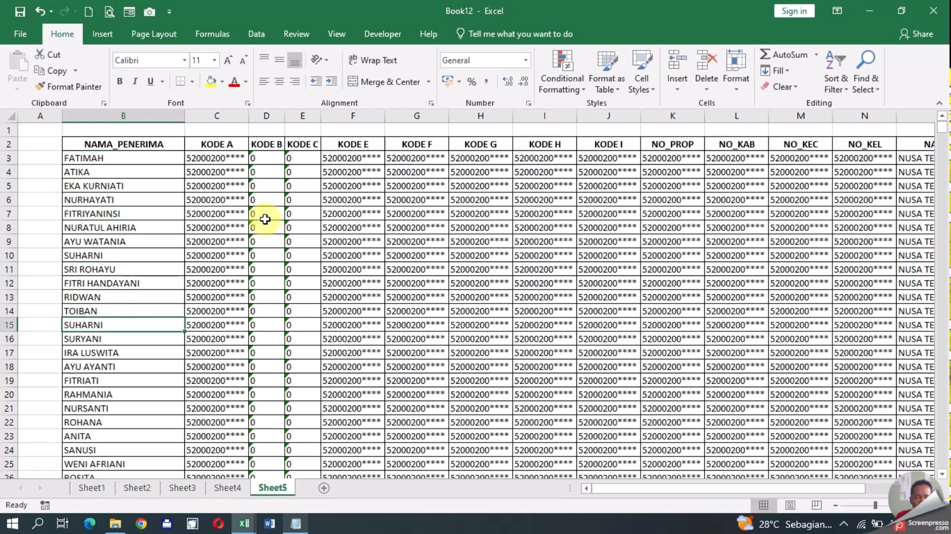
pyautogui.press('Up')
pyautogui.press('Up')
pyautogui.press('Up')
pyautogui.press('Up')
pyautogui.press('Up')
pyautogui.press('Up')
pyautogui.press('Up')
pyautogui.press('Up')
pyautogui.press('Up')
pyautogui.press('Up')
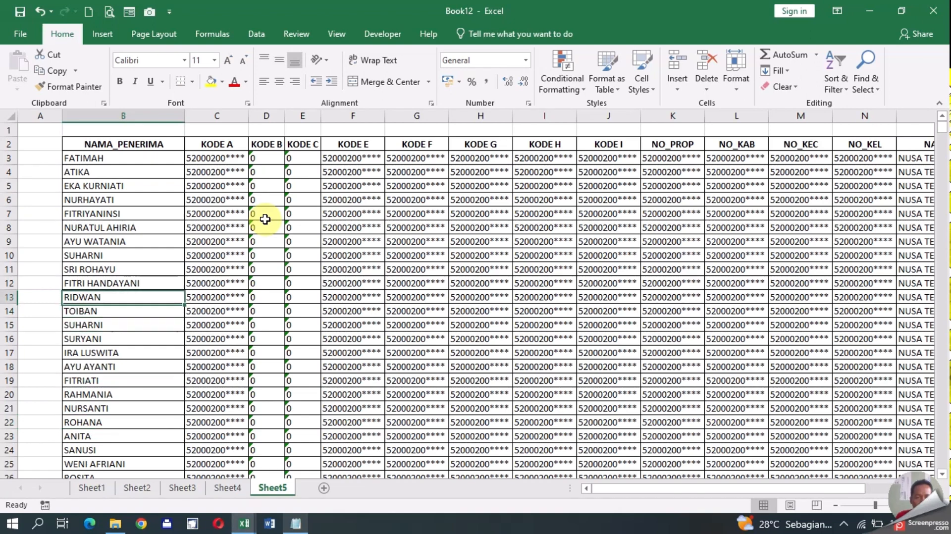
pyautogui.press('Down')
pyautogui.press('Down')
pyautogui.press('Down')
pyautogui.press('Down')
pyautogui.press('Down')
pyautogui.press('Down')
pyautogui.press('Down')
pyautogui.press('Down')
pyautogui.press('Down')
pyautogui.press('Down')
pyautogui.press('Down')
pyautogui.press('Down')
pyautogui.press('Down')
pyautogui.press('Down')
pyautogui.press('Down')
pyautogui.press('Down')
pyautogui.press('Down')
pyautogui.press('Down')
pyautogui.press('Down')
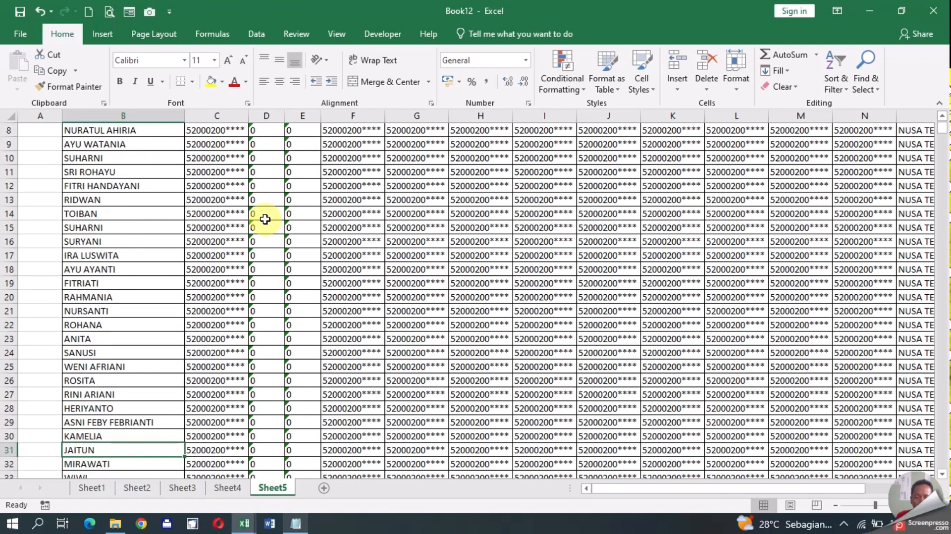
pyautogui.press('Up')
pyautogui.press('Up')
pyautogui.press('Up')
pyautogui.press('Up')
pyautogui.press('Up')
pyautogui.press('Up')
pyautogui.press('Up')
pyautogui.press('Up')
pyautogui.press('Up')
pyautogui.press('Up')
pyautogui.press('Up')
pyautogui.press('Up')
pyautogui.press('Up')
pyautogui.press('Up')
pyautogui.press('Up')
pyautogui.press('Up')
pyautogui.press('Up')
pyautogui.press('Up')
pyautogui.press('Up')
pyautogui.press('Up')
pyautogui.press('Up')
pyautogui.press('Up')
pyautogui.press('Up')
pyautogui.press('Up')
pyautogui.press('Up')
pyautogui.press('Up')
pyautogui.press('Up')
pyautogui.press('Up')
pyautogui.press('Down')
pyautogui.press('Down')
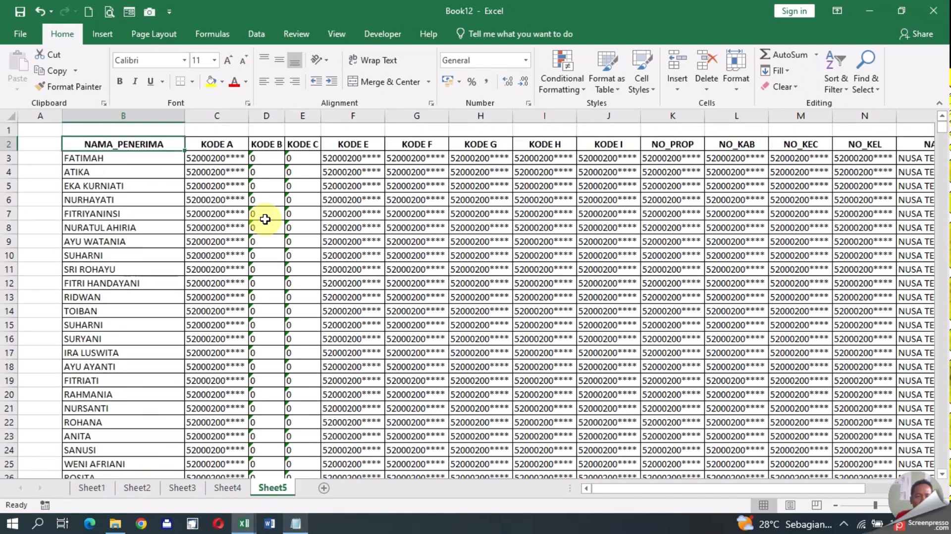
# Move the active cell one cell at a time along row 3 beyond the table's last column and return to B3
pyautogui.press('Right')
pyautogui.press('Right')
pyautogui.press('Right')
pyautogui.press('Right')
pyautogui.press('Right')
pyautogui.press('Right')
pyautogui.press('Right')
pyautogui.press('Right')
pyautogui.press('Right')
pyautogui.press('Right')
pyautogui.press('Right')
pyautogui.press('Right')
pyautogui.press('Right')
pyautogui.press('Right')
pyautogui.press('Right')
pyautogui.press('Right')
pyautogui.press('Right')
pyautogui.press('Right')
pyautogui.press('Right')
pyautogui.press('Right')
pyautogui.press('Right')
pyautogui.press('Right')
pyautogui.press('Right')
pyautogui.press('Right')
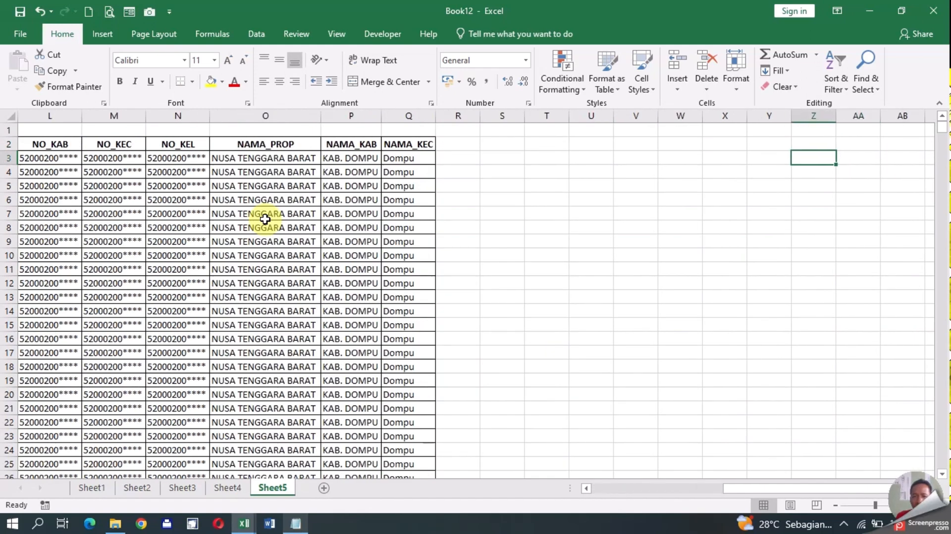
pyautogui.press('Left')
pyautogui.press('Left')
pyautogui.press('Left')
pyautogui.press('Left')
pyautogui.press('Left')
pyautogui.press('Left')
pyautogui.press('Left')
pyautogui.press('Left')
pyautogui.press('Left')
pyautogui.press('Left')
pyautogui.press('Left')
pyautogui.press('Left')
pyautogui.press('Left')
pyautogui.press('Left')
pyautogui.press('Left')
pyautogui.press('Left')
pyautogui.press('Left')
pyautogui.press('Left')
pyautogui.press('Left')
pyautogui.press('Left')
pyautogui.press('Left')
pyautogui.press('Left')
pyautogui.press('Left')
pyautogui.press('Left')
pyautogui.press('Left')
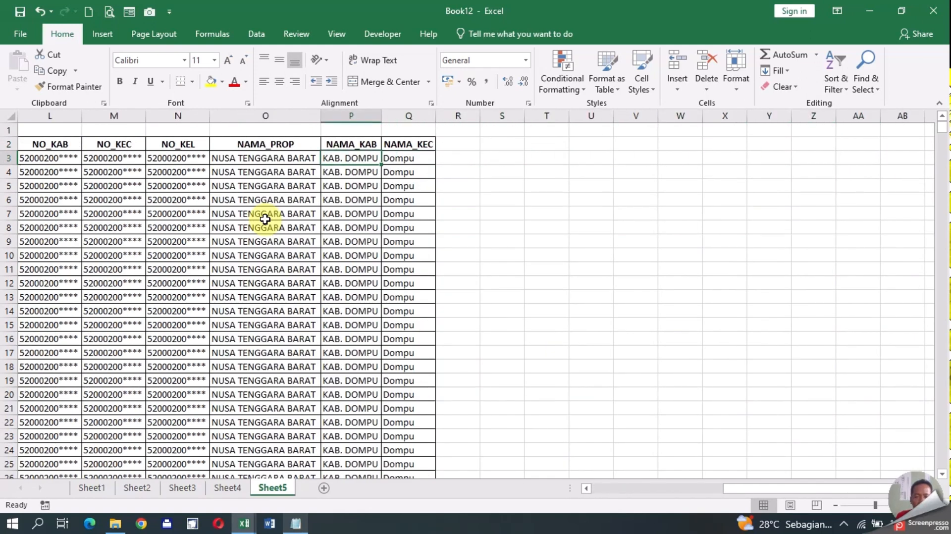
pyautogui.press('Right')
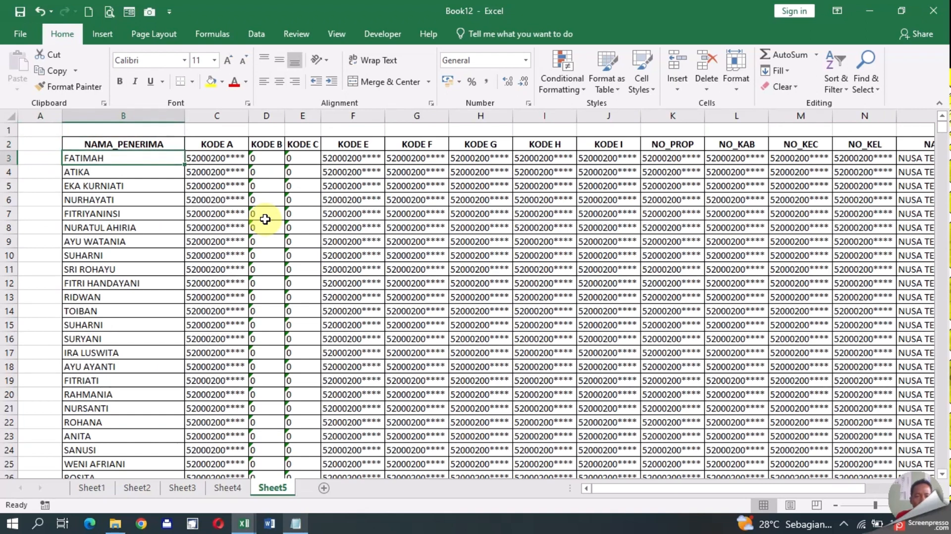
# Move the active cell one cell at a time down and up the first rows of the NAMA_PENERIMA column, finishing on B3
pyautogui.press('Down')
pyautogui.press('Down')
pyautogui.press('Down')
pyautogui.press('Down')
pyautogui.press('Down')
pyautogui.press('Down')
pyautogui.press('Down')
pyautogui.press('Down')
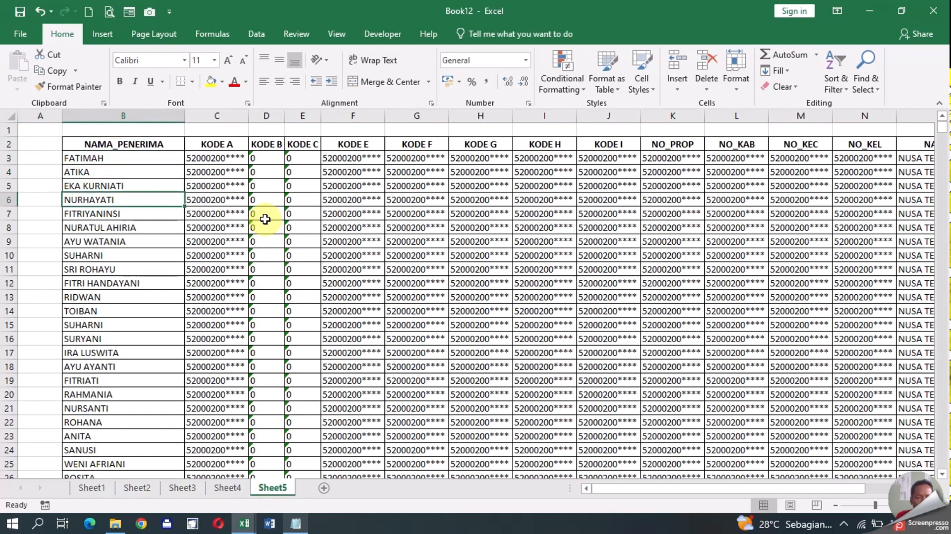
pyautogui.press('Up')
pyautogui.press('Up')
pyautogui.press('Up')
pyautogui.press('Up')
pyautogui.press('Up')
pyautogui.press('Up')
pyautogui.press('Up')
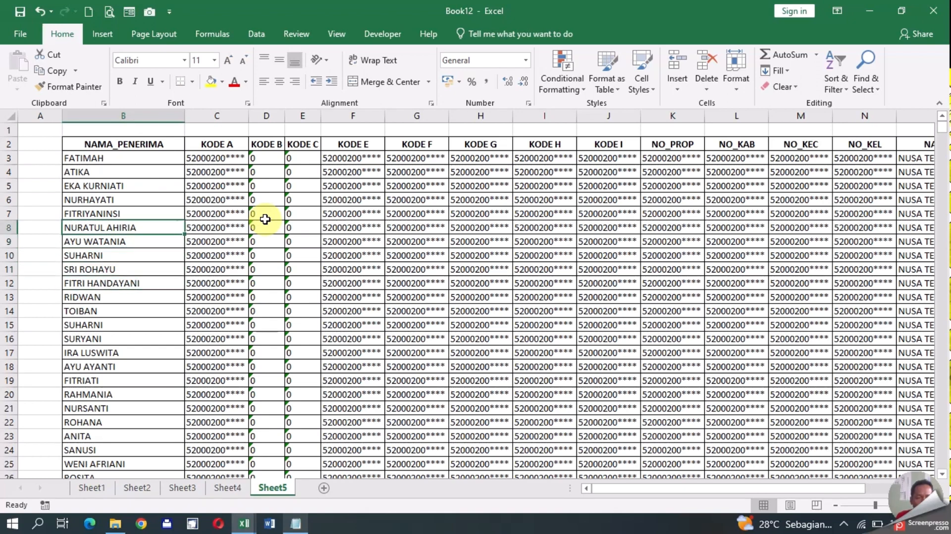
pyautogui.press('Up')
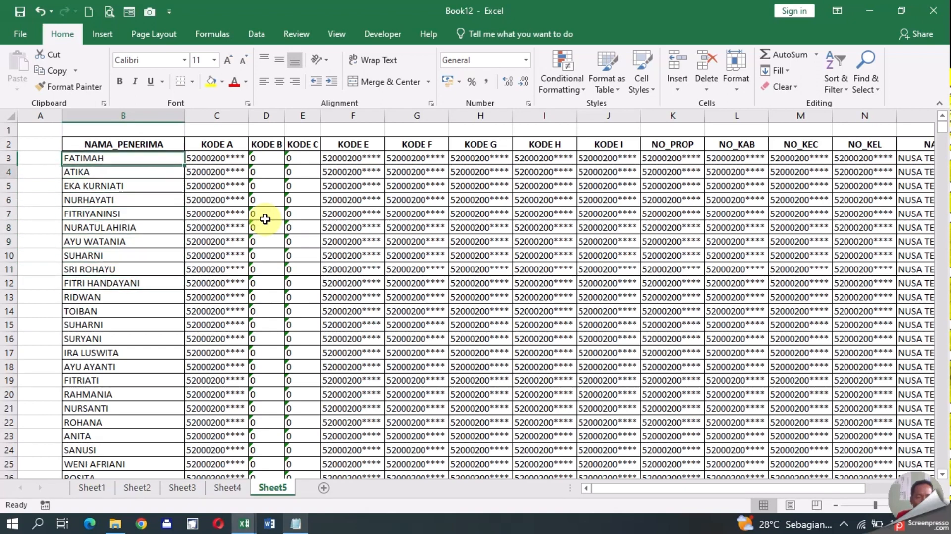
pyautogui.press('Down')
pyautogui.press('Up')
pyautogui.press('Down')
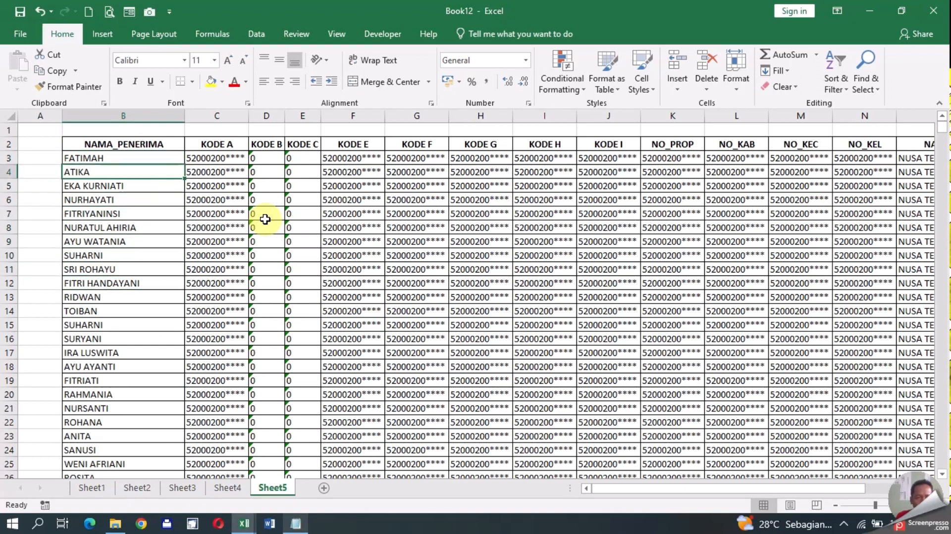
pyautogui.press('Up')
pyautogui.press('Up')
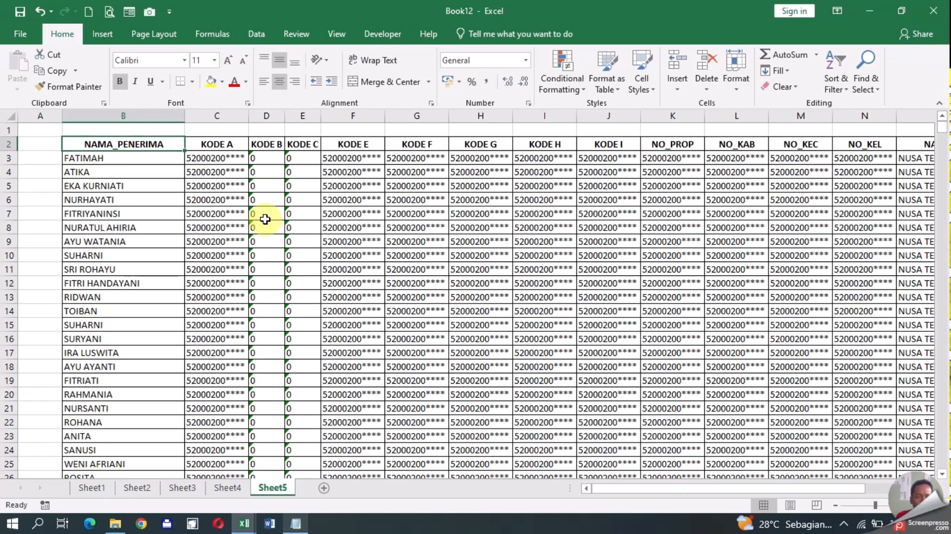
pyautogui.press('Down')
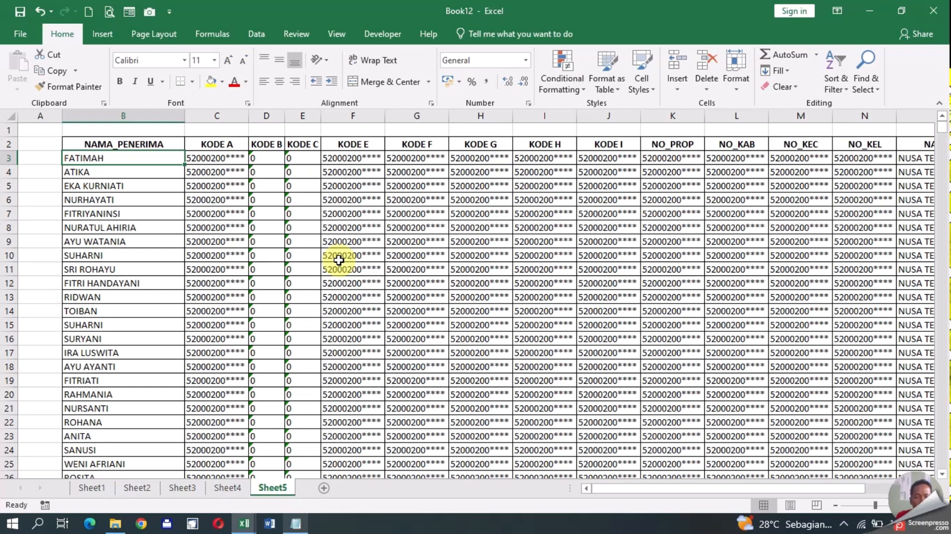
# Jump from B3 to the last filled cell of the NAMA_PENERIMA column and back to its header in B2, repeating the round trip
pyautogui.hotkey('ctrl', 'Down')
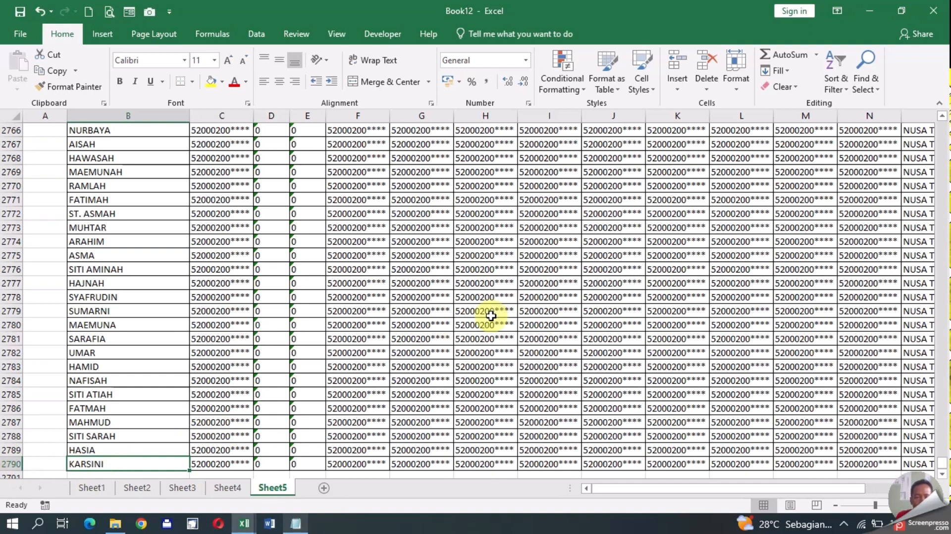
pyautogui.hotkey('ctrl', 'Up')
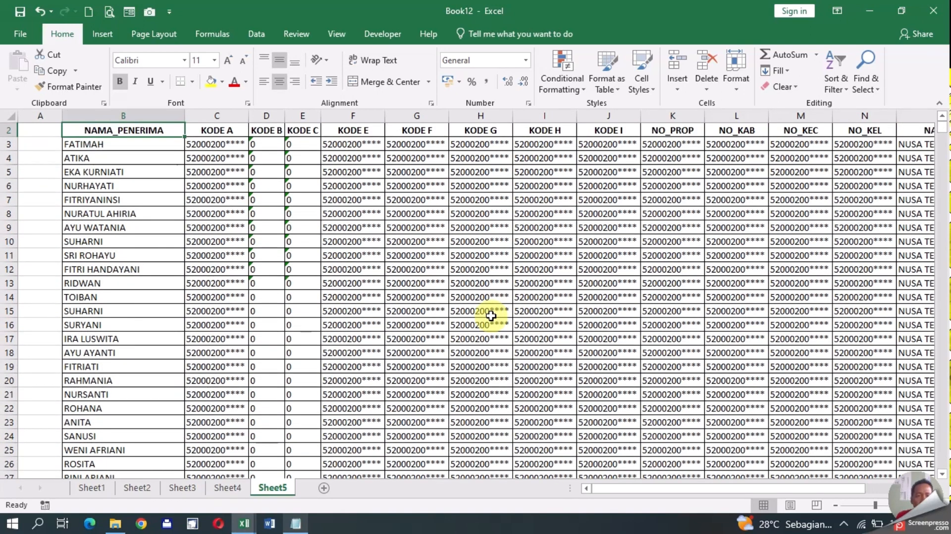
pyautogui.hotkey('ctrl', 'Down')
pyautogui.hotkey('ctrl', 'Up')
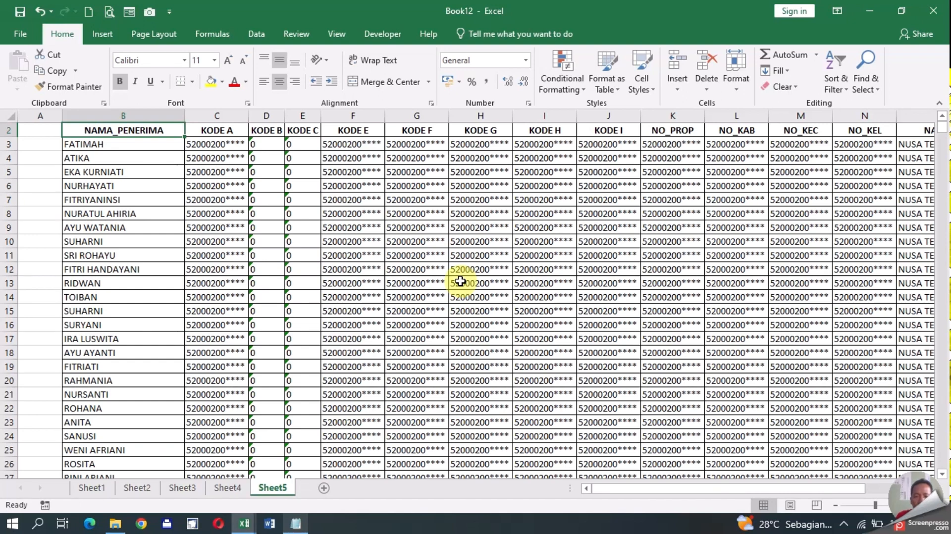
# Jump along header row 2 from NAMA_PENERIMA to the last column, NAMA_KEC, and back, repeating the round trip
pyautogui.hotkey('ctrl', 'Right')
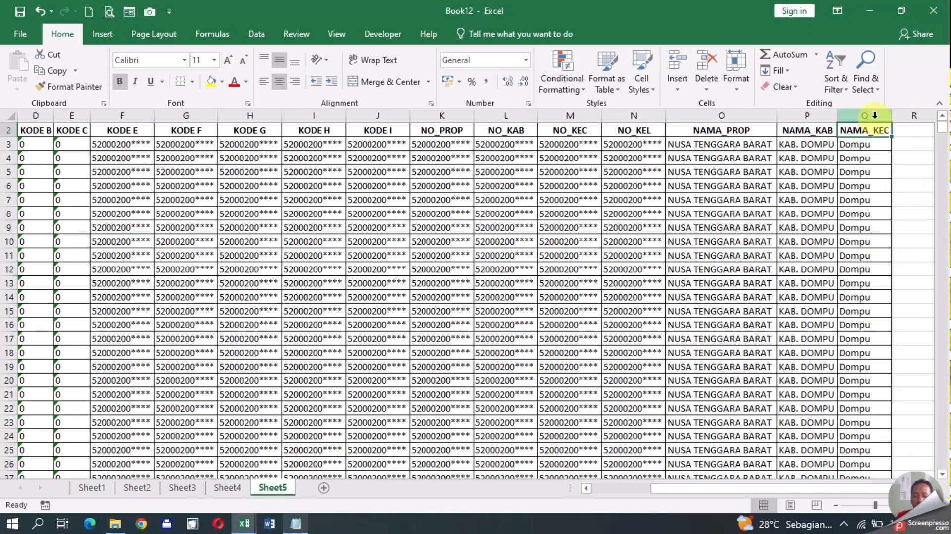
pyautogui.hotkey('ctrl', 'Left')
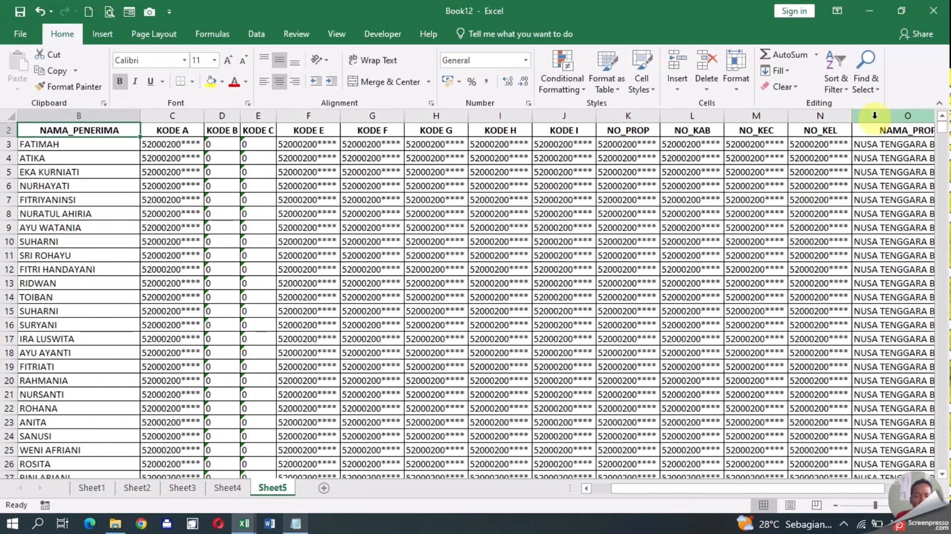
pyautogui.hotkey('ctrl', 'Right')
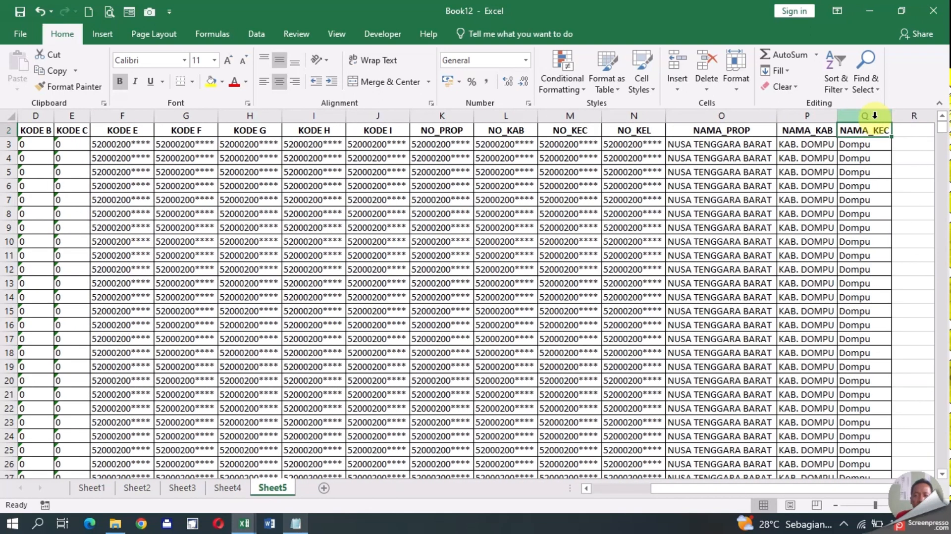
pyautogui.hotkey('ctrl', 'Left')
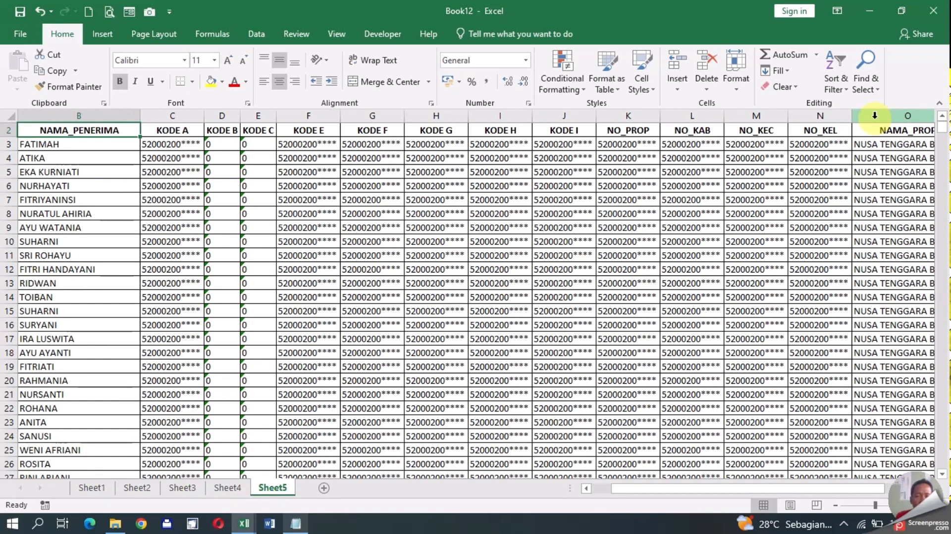
pyautogui.press('Down')
pyautogui.press('Down')
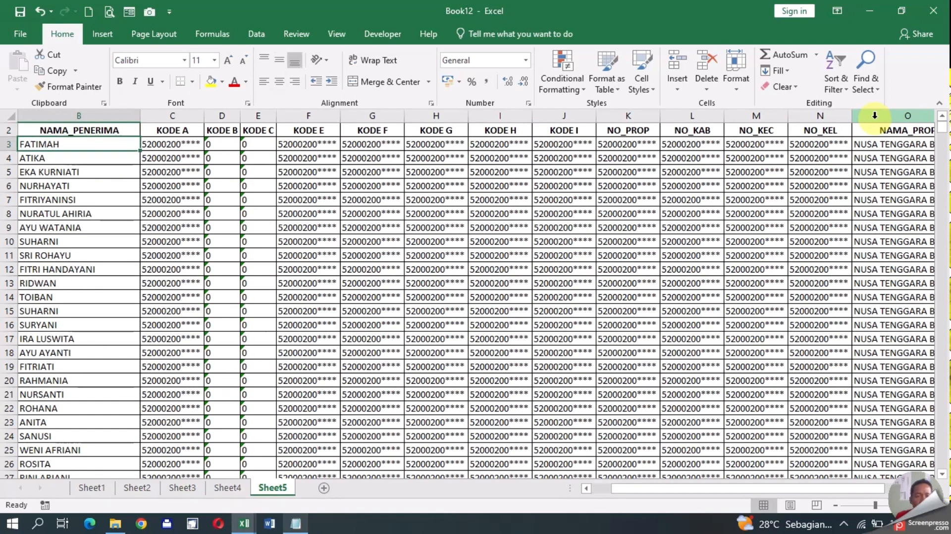
pyautogui.press('Up')
pyautogui.press('Up')
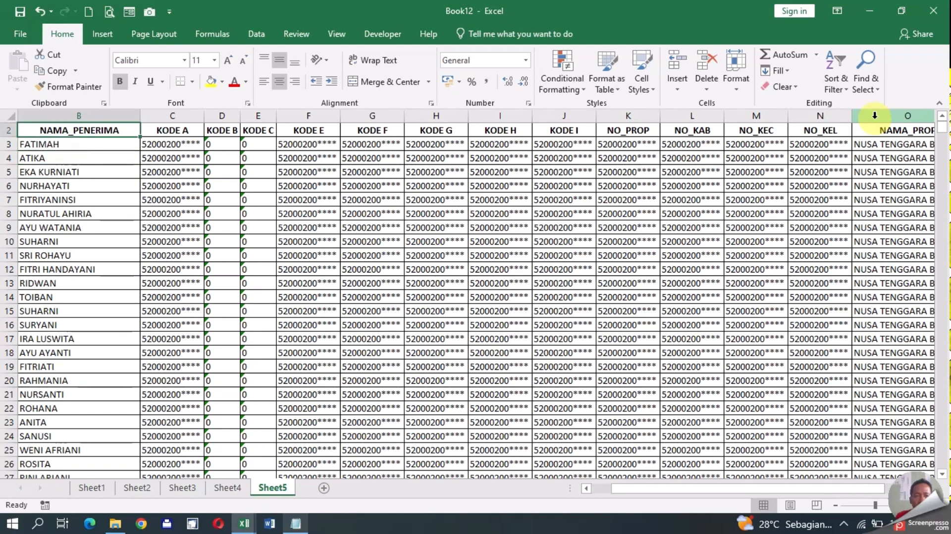
pyautogui.press('Down')
pyautogui.press('Up')
pyautogui.press('Down')
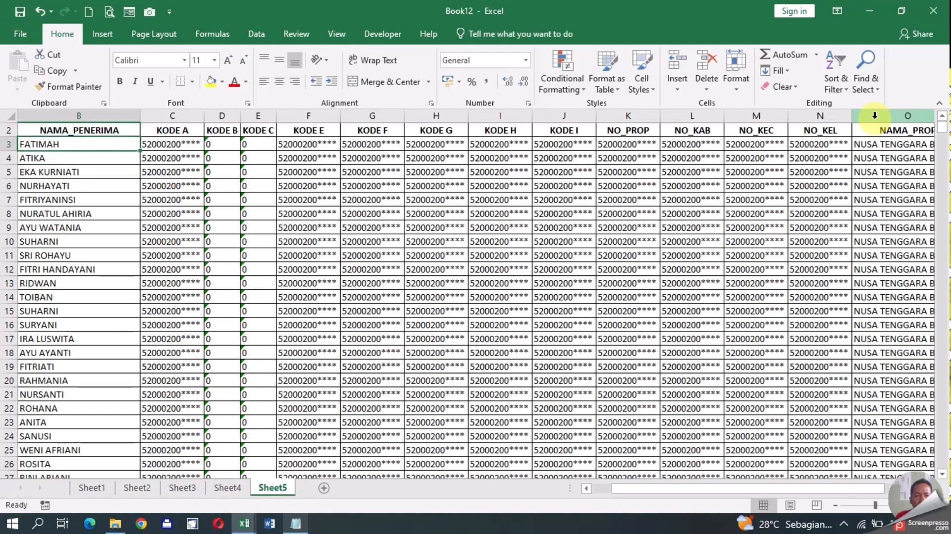
pyautogui.press('Up')
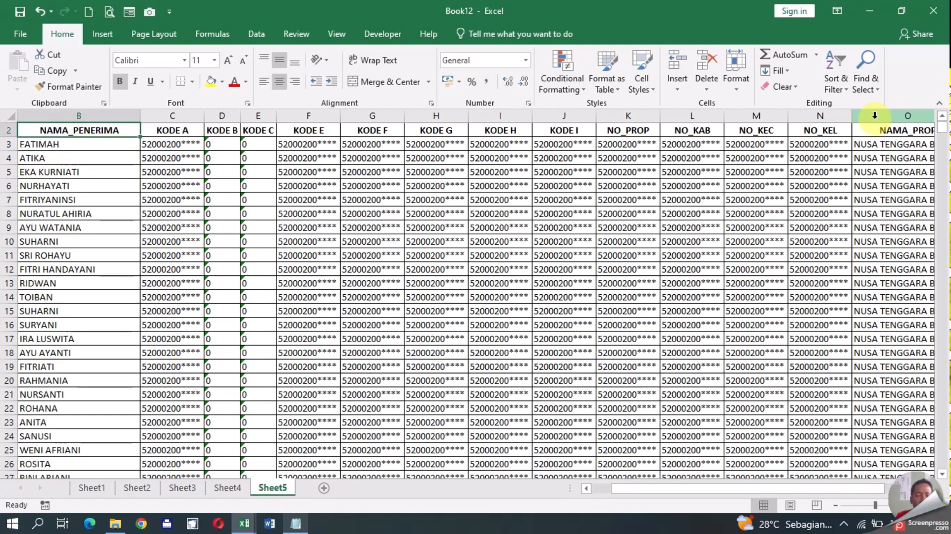
# Jump from B3 to the end of row 3 and back, and from header B2 to the column's last filled cell and back
pyautogui.press('Down')
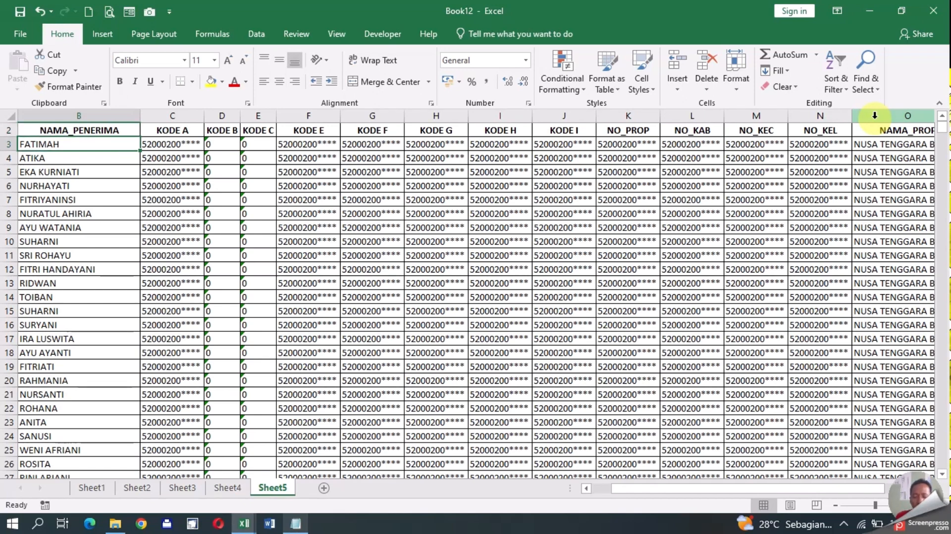
pyautogui.hotkey('ctrl', 'Right')
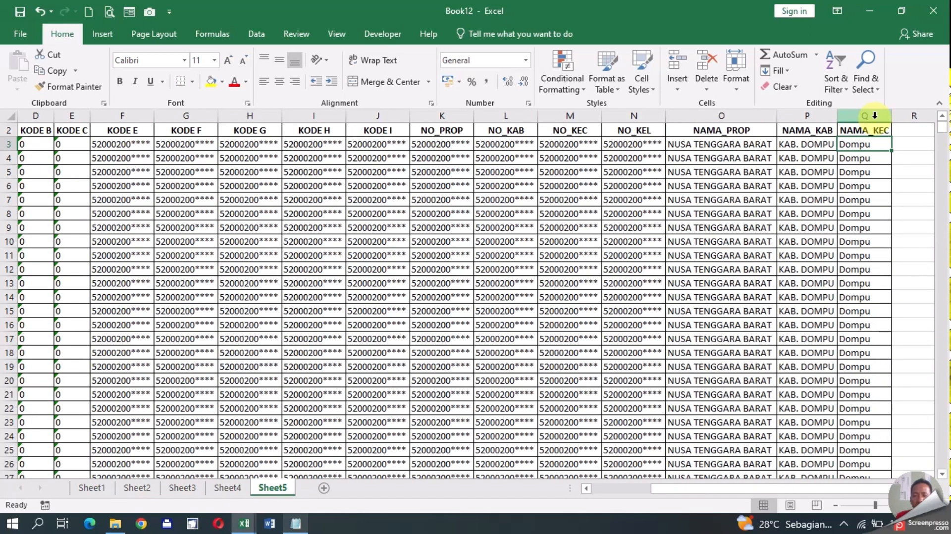
pyautogui.hotkey('ctrl', 'Left')
pyautogui.press('Up')
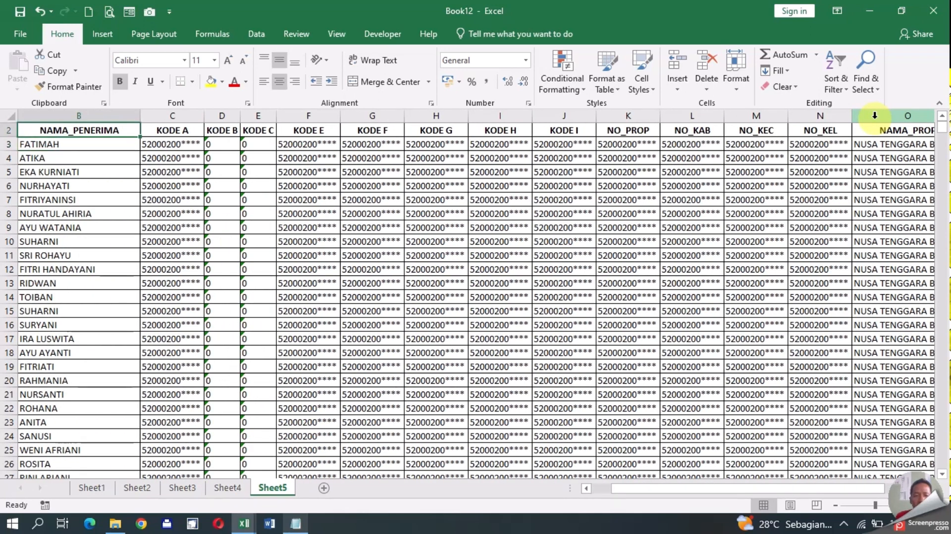
pyautogui.hotkey('ctrl', 'Down')
pyautogui.hotkey('ctrl', 'Up')
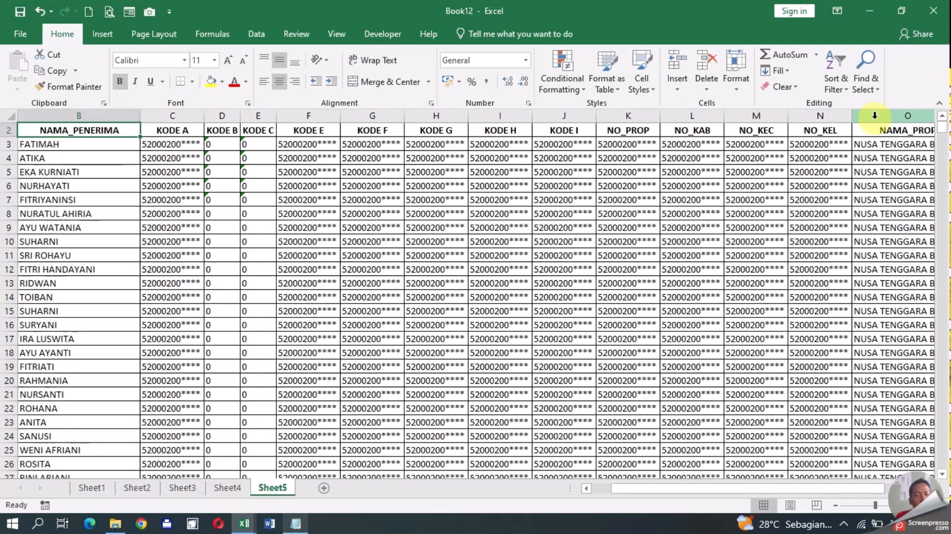
# Select cell B11, check the fifth tip in the Notepad list, and return to the Excel worksheet
pyautogui.click(120, 255)
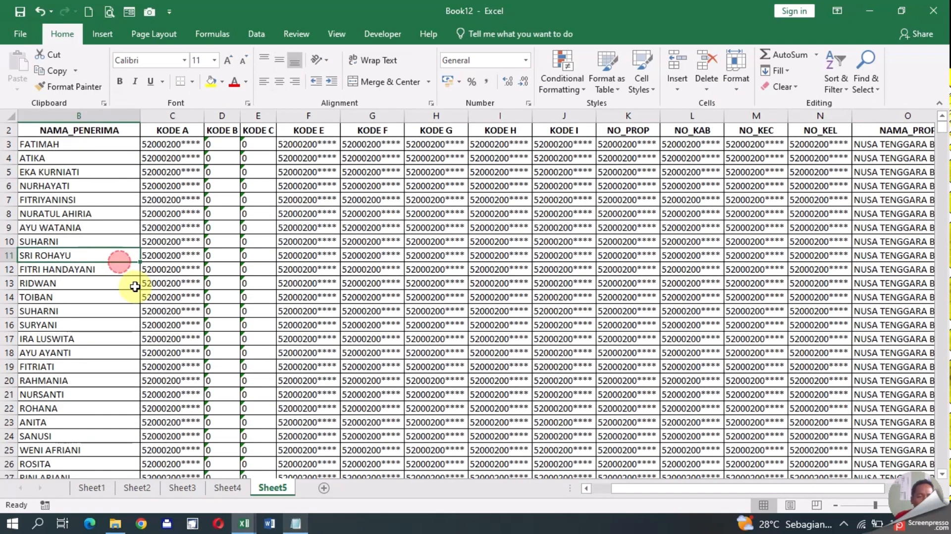
pyautogui.click(296, 524)
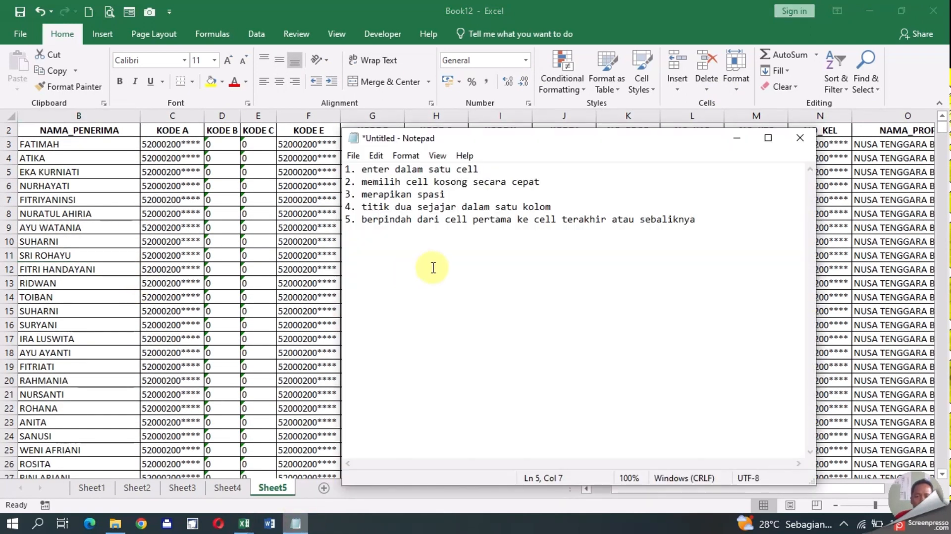
pyautogui.click(696, 218)
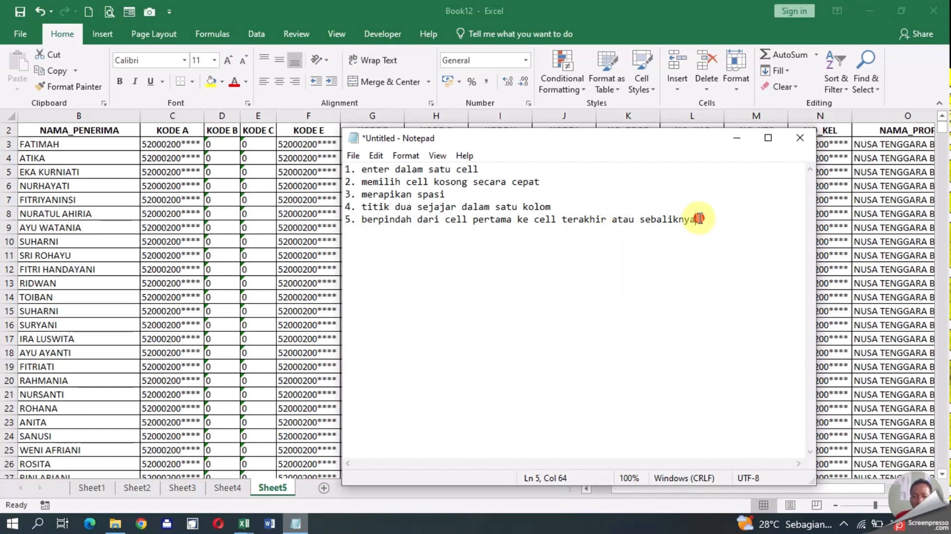
pyautogui.click(737, 139)
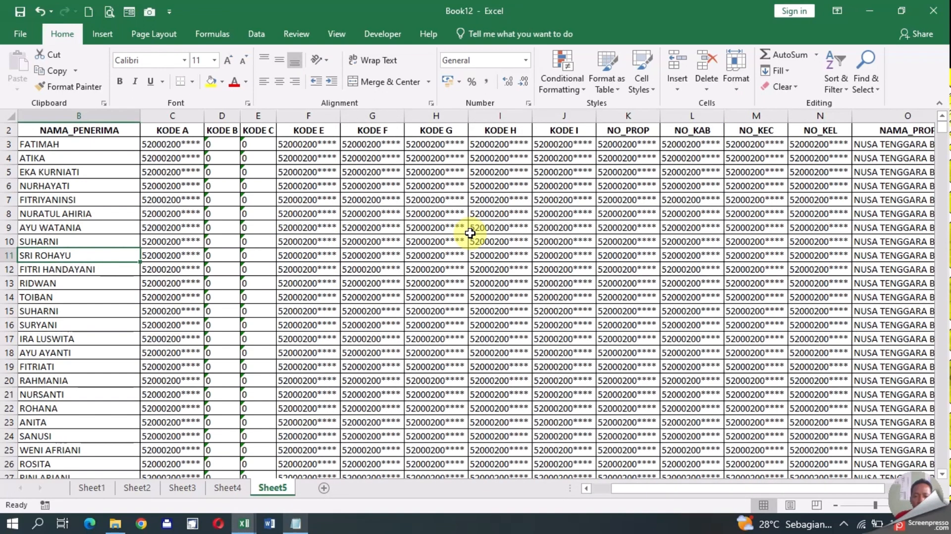